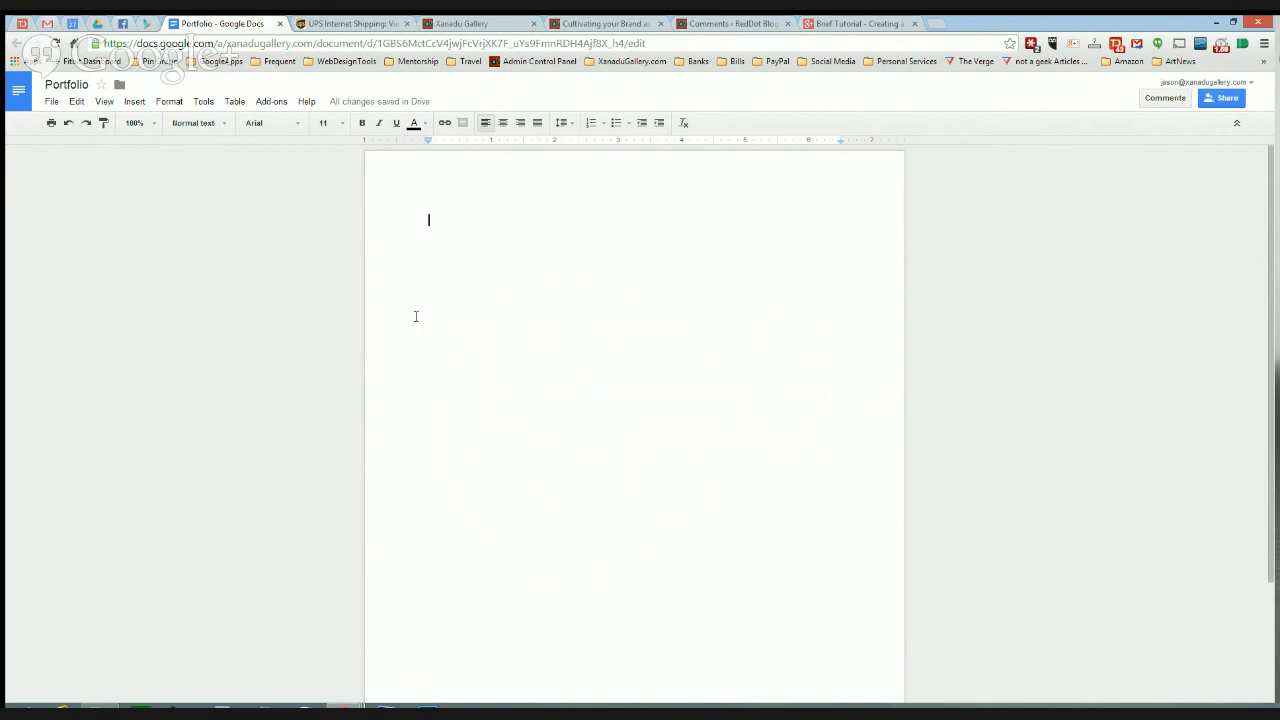
- In Page setup, set the top, bottom, left and right margins to 0
left_click(51, 103)
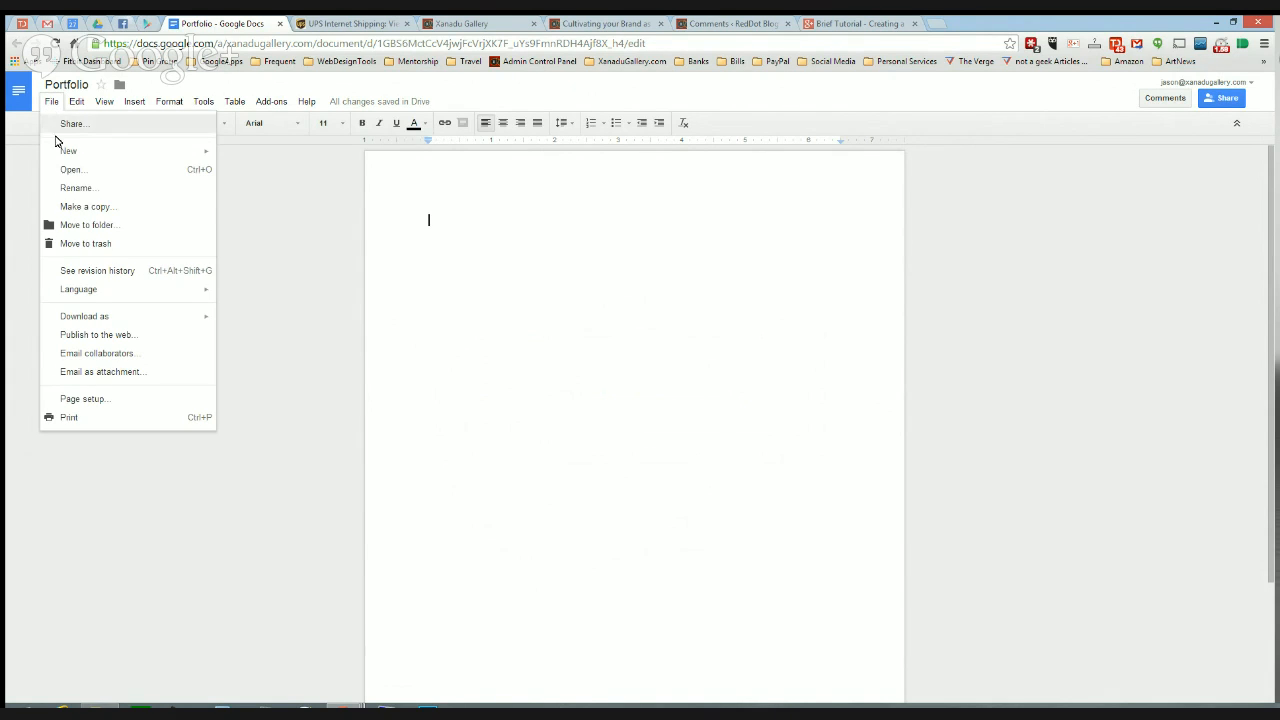
left_click(70, 399)
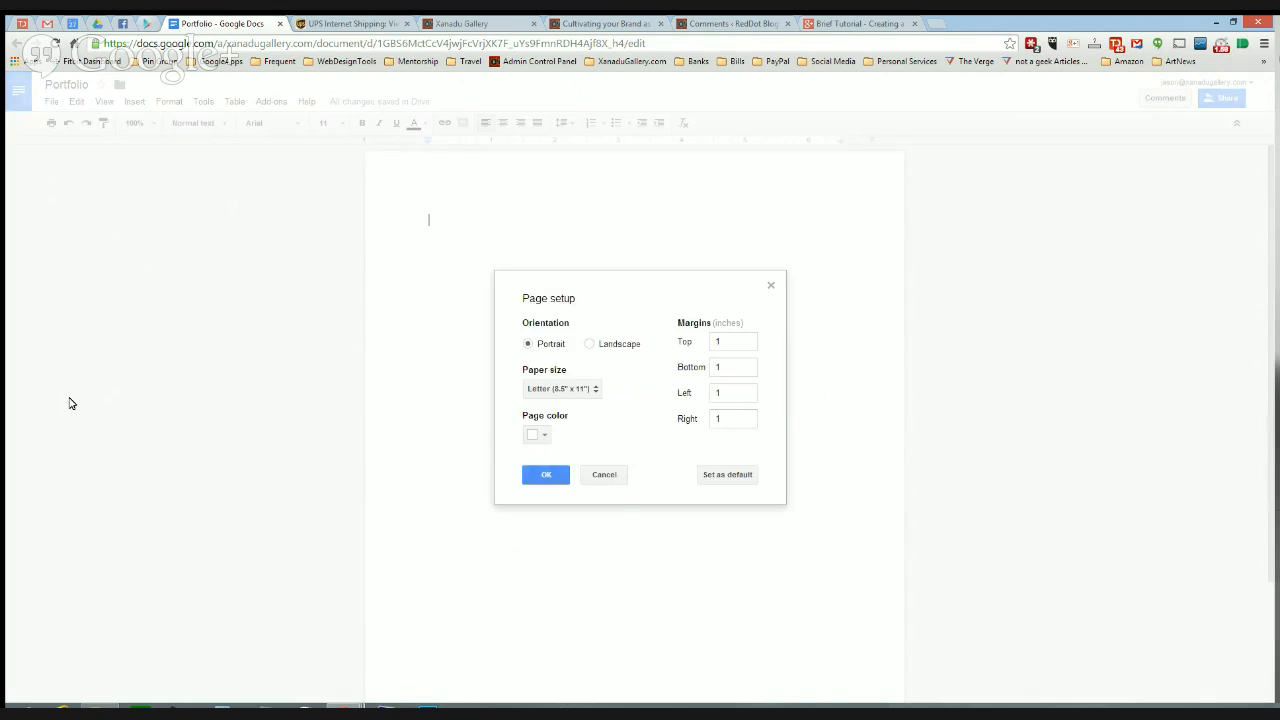
double_click(723, 341)
type("0")
left_click(737, 369)
double_click(737, 369)
type("0")
key("Tab")
type("0")
double_click(713, 420)
type("0")
- Choose dark gray 4 as the page colour and apply the page setup
left_click(545, 436)
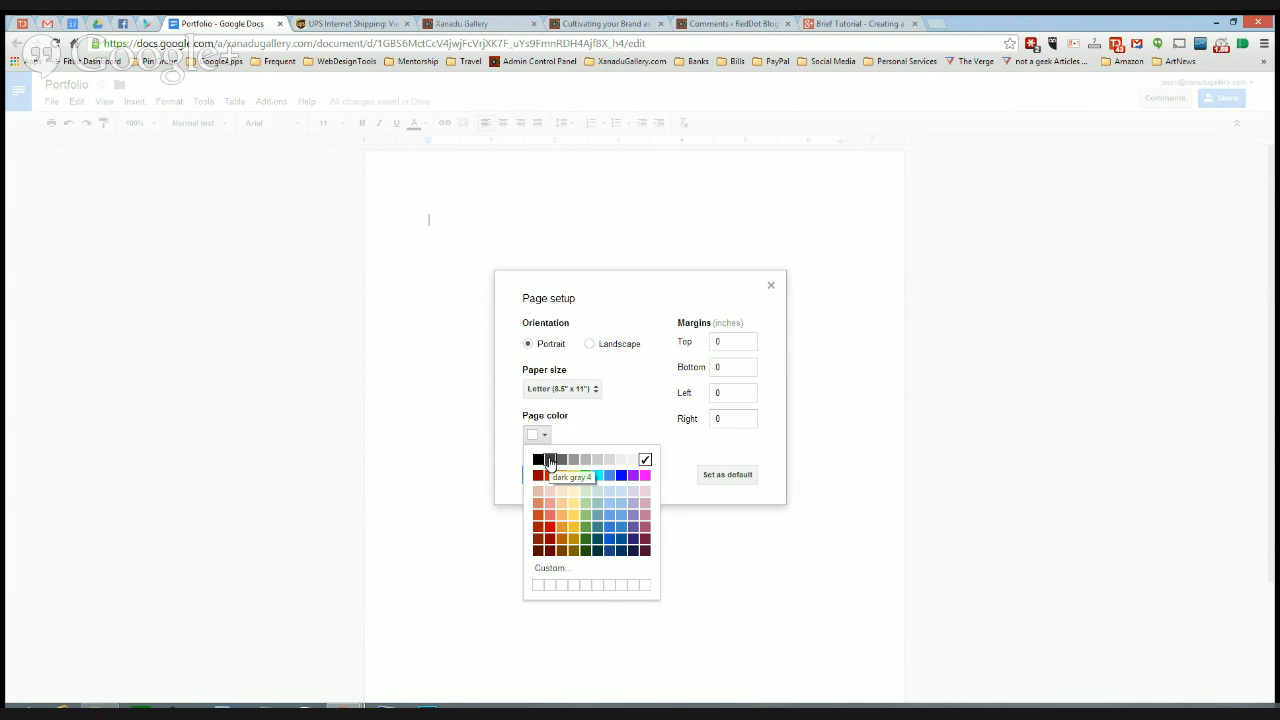
left_click(549, 460)
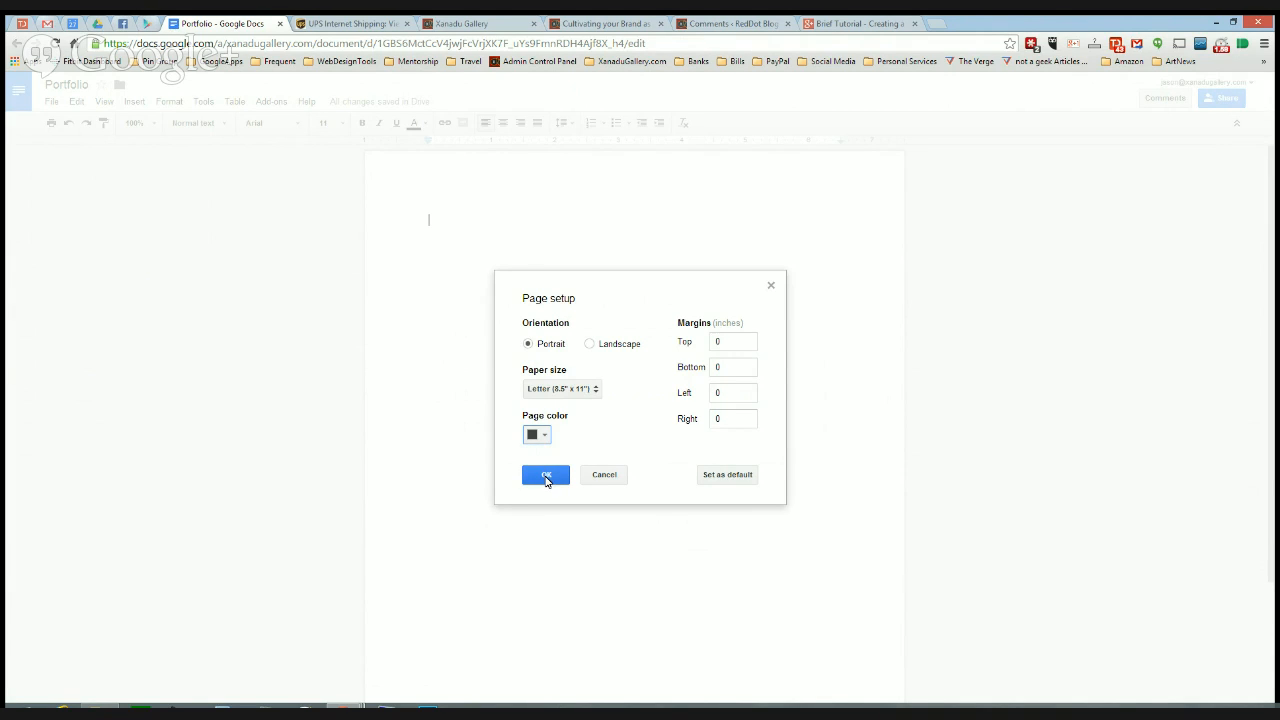
left_click(546, 476)
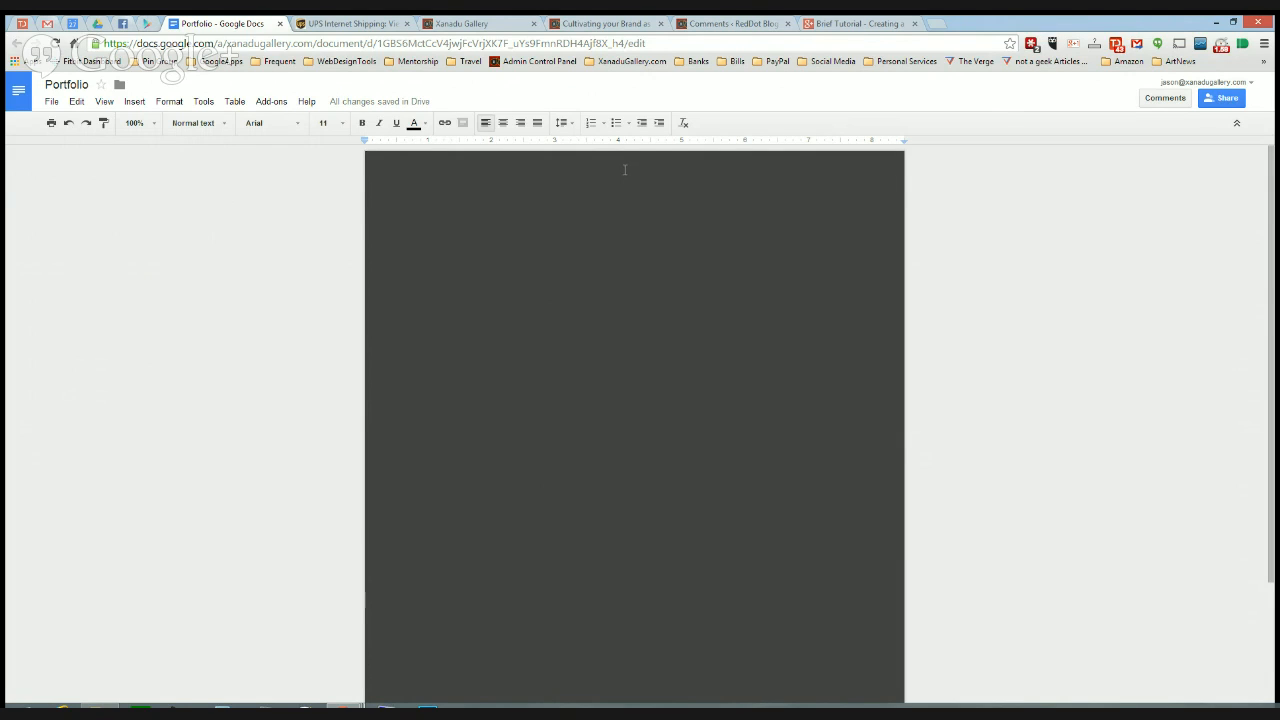
- Restore the Chrome window to a smaller size so File Explorer fits beside it
scroll(580, 314, "down", 1)
scroll(579, 316, "up", 1)
double_click(996, 26)
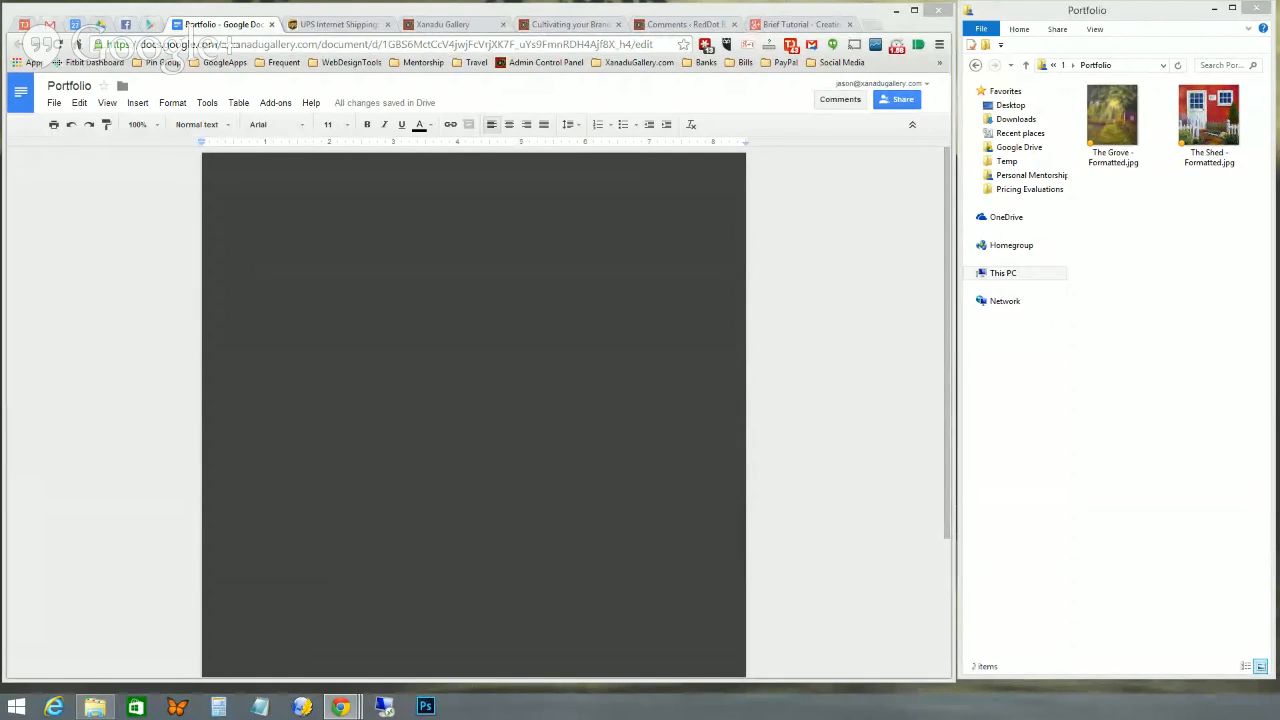
- Center-align the first page, drag The Shed - Formatted.jpg onto it, then deselect the image
left_click(329, 171)
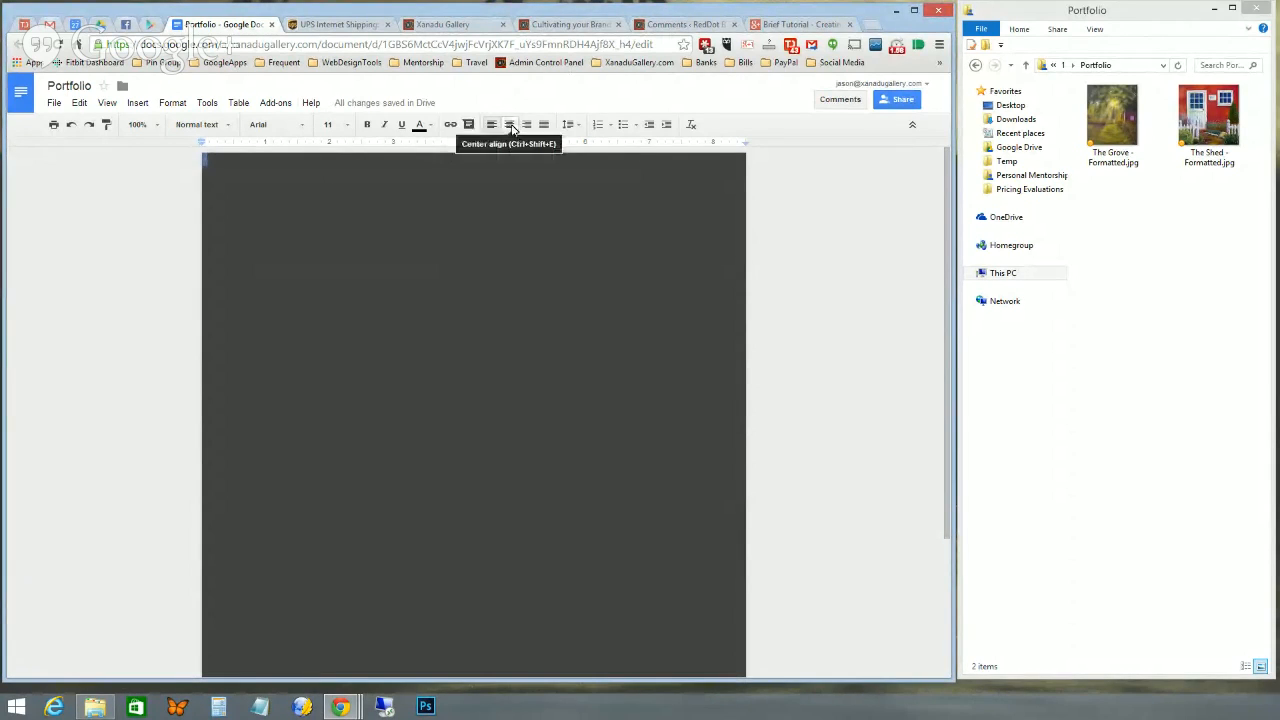
left_click(509, 125)
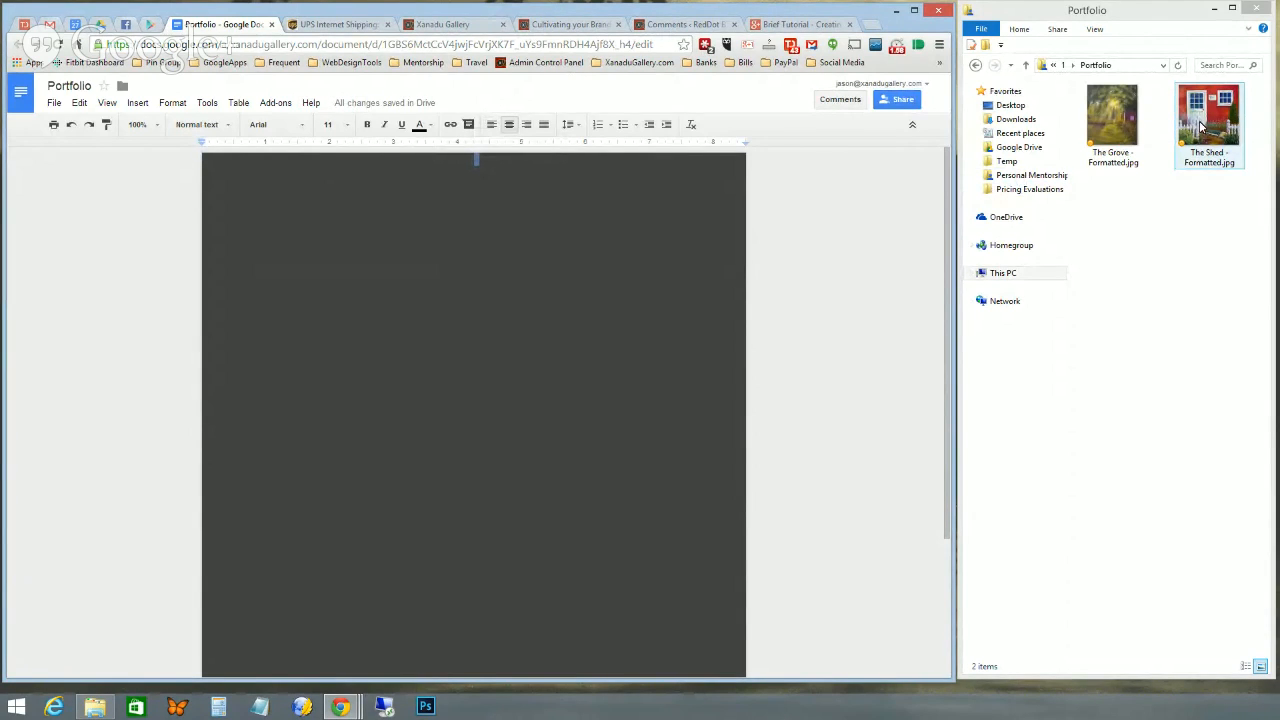
left_click_drag(1202, 125, 480, 161)
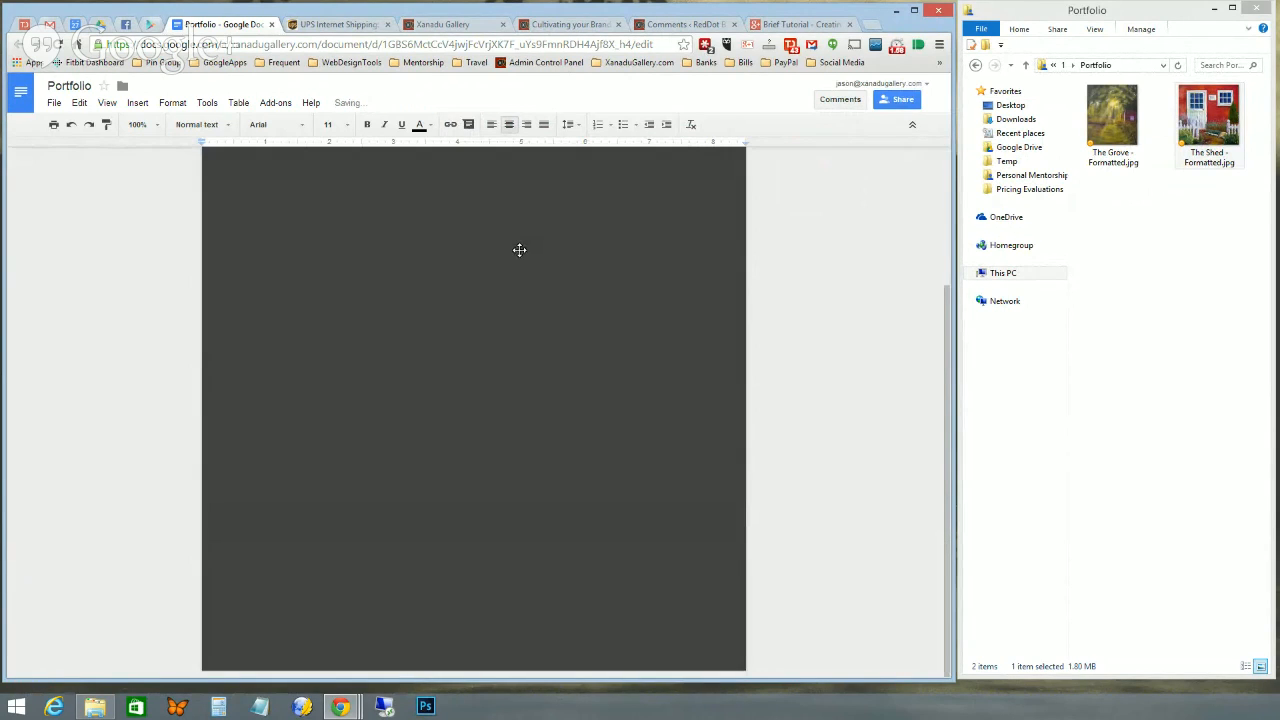
left_click(670, 413)
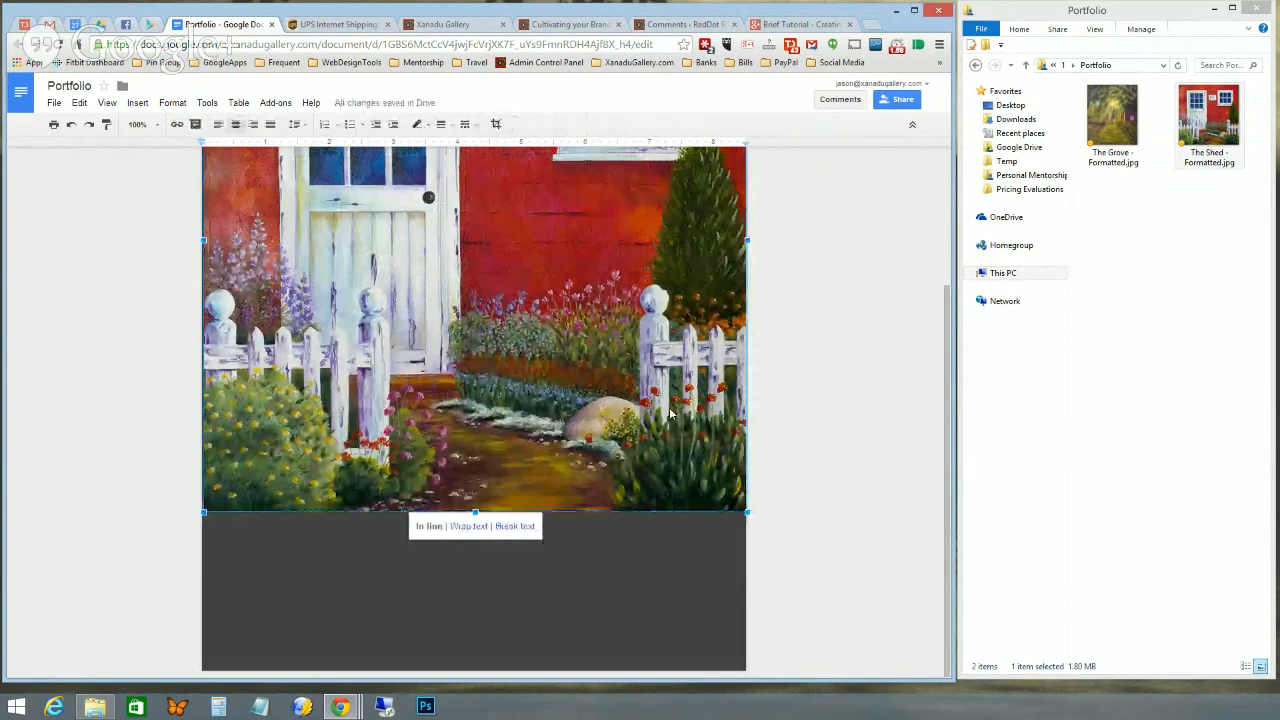
scroll(672, 445, "up", 2)
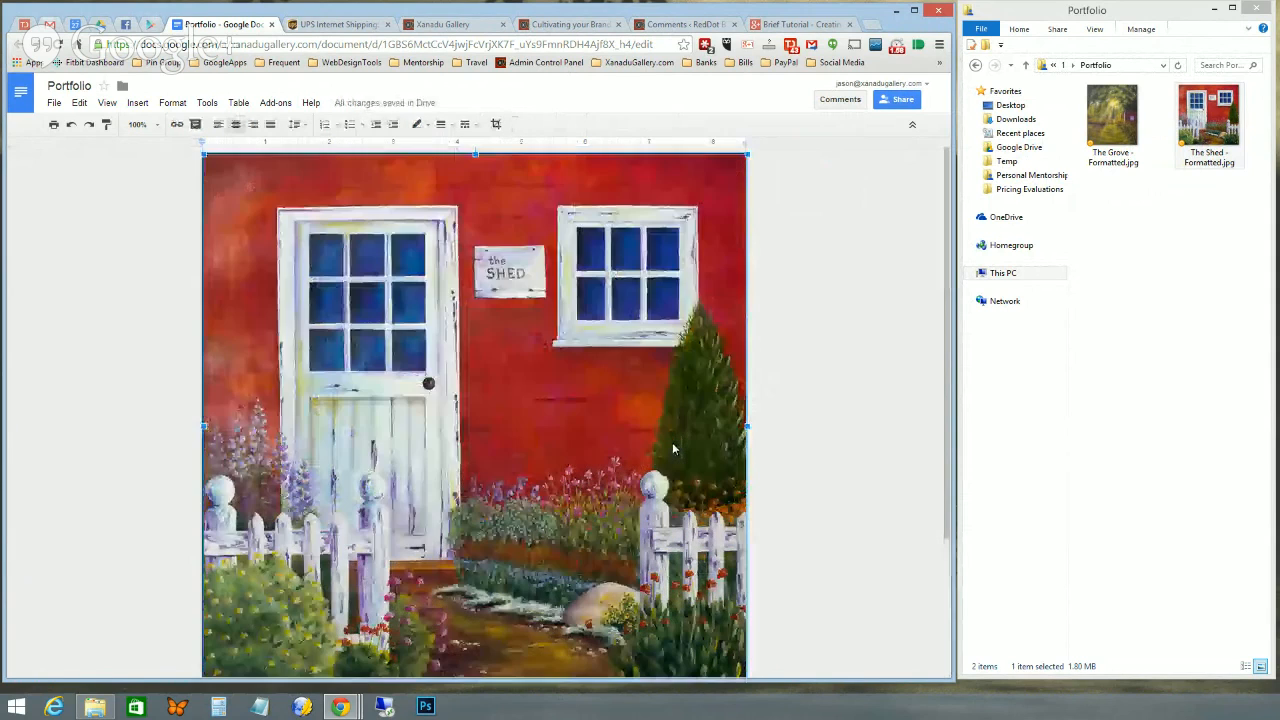
scroll(673, 449, "down", 2)
scroll(673, 449, "up", 1)
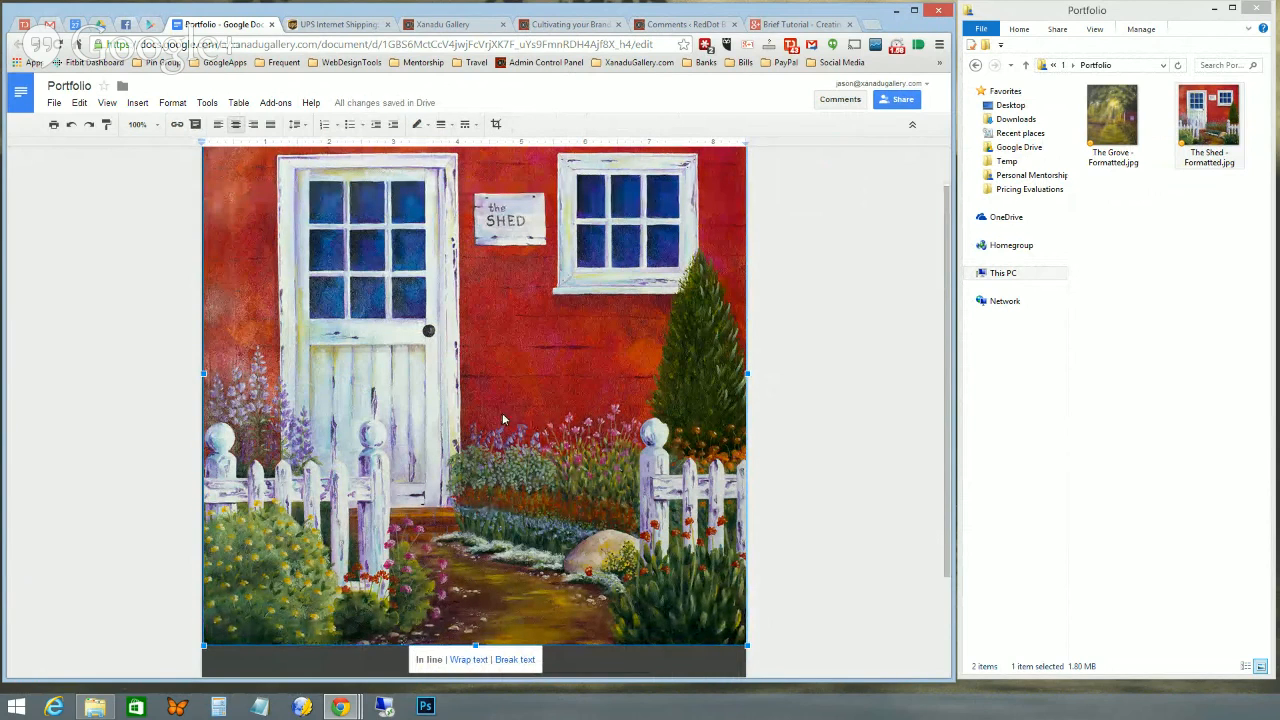
scroll(502, 420, "down", 3)
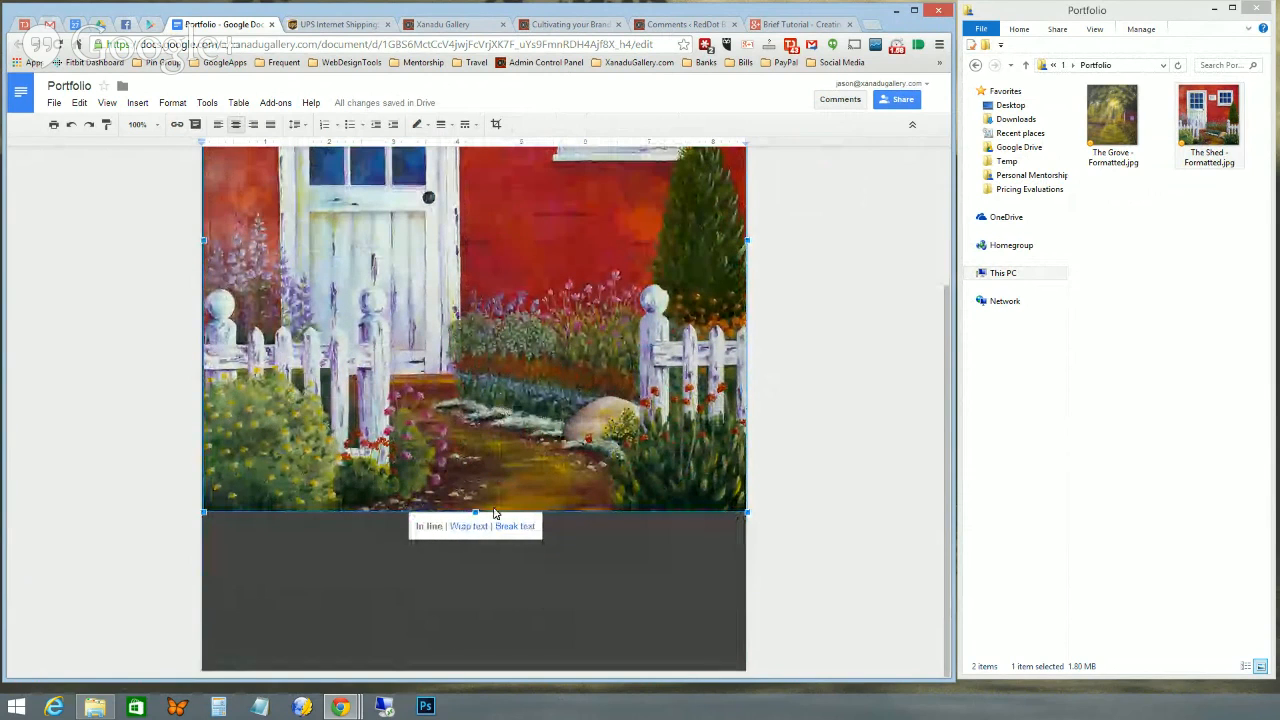
scroll(554, 484, "up", 4)
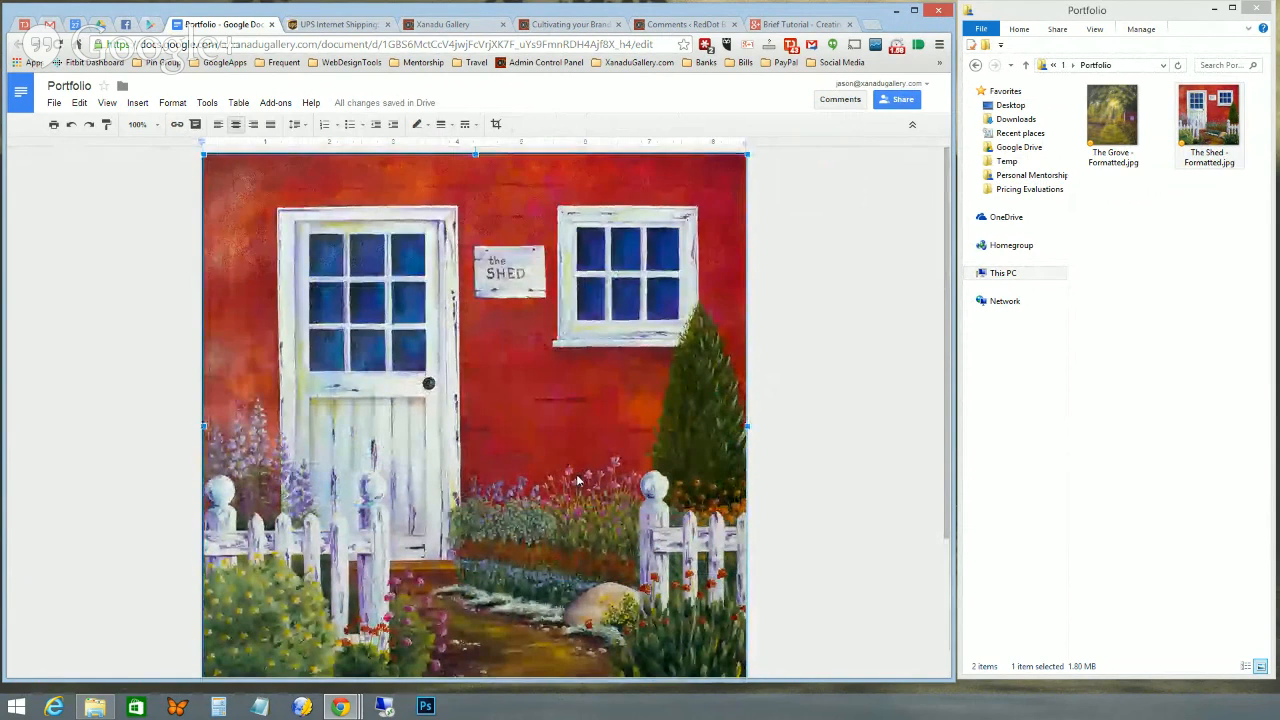
scroll(576, 481, "down", 4)
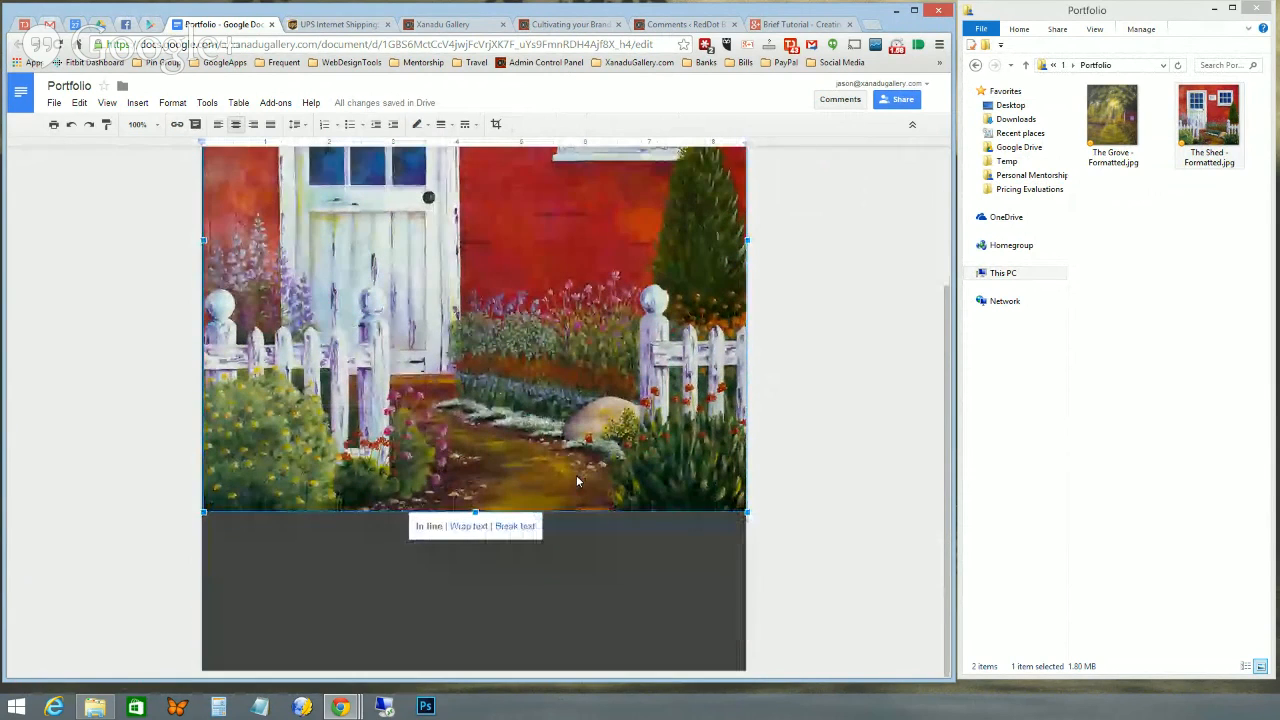
left_click(650, 532)
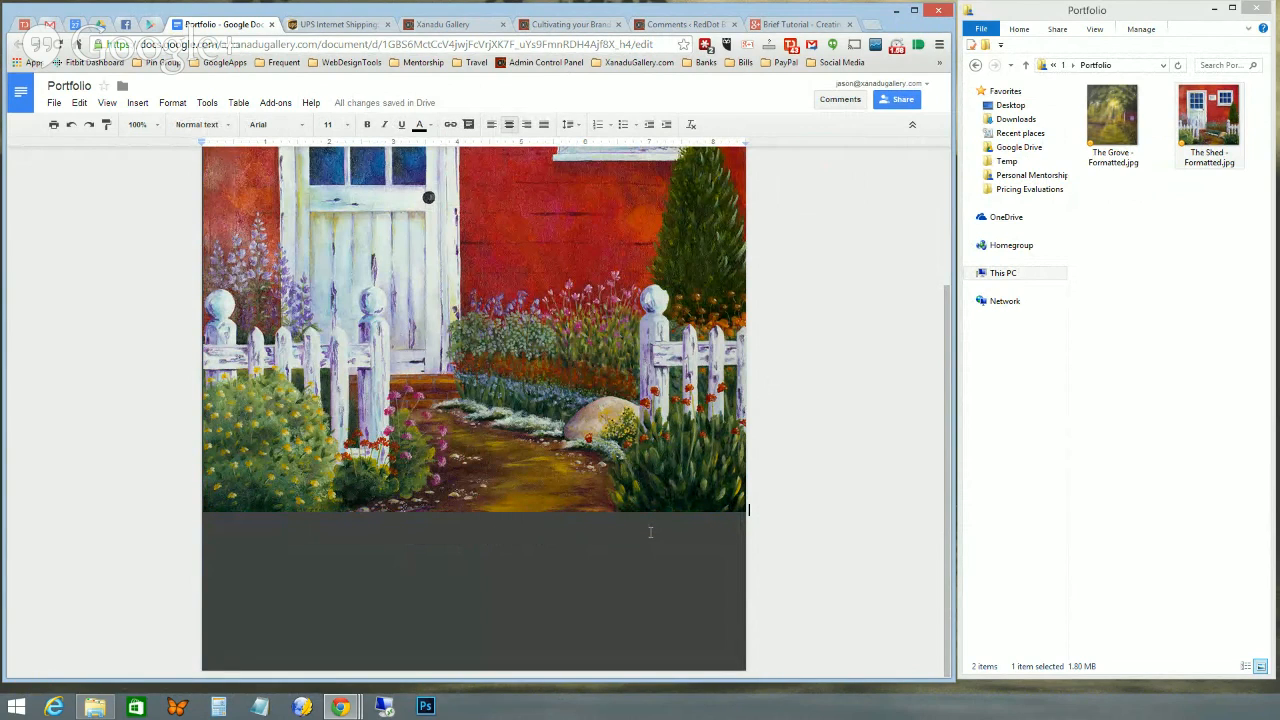
- Type the artist's name as a caption below the painting and set it to 60 pt
key("Return")
left_click_drag(512, 535, 440, 535)
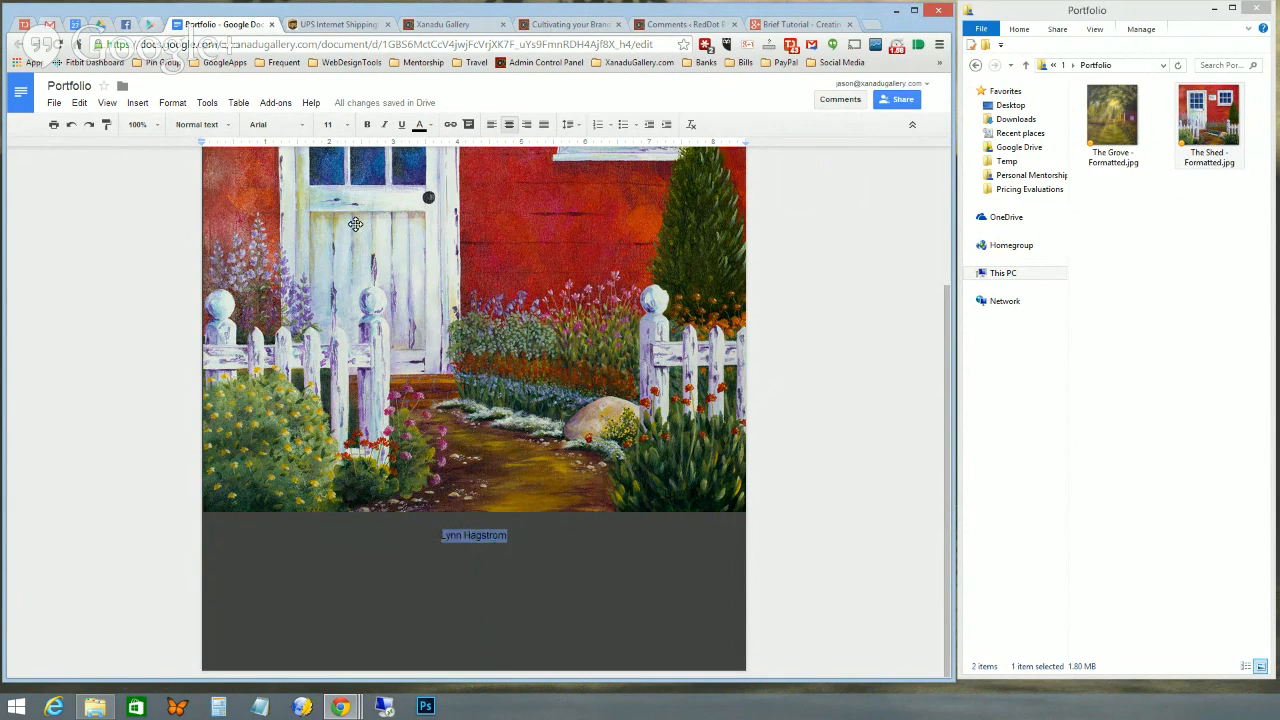
left_click(346, 124)
left_click(333, 334)
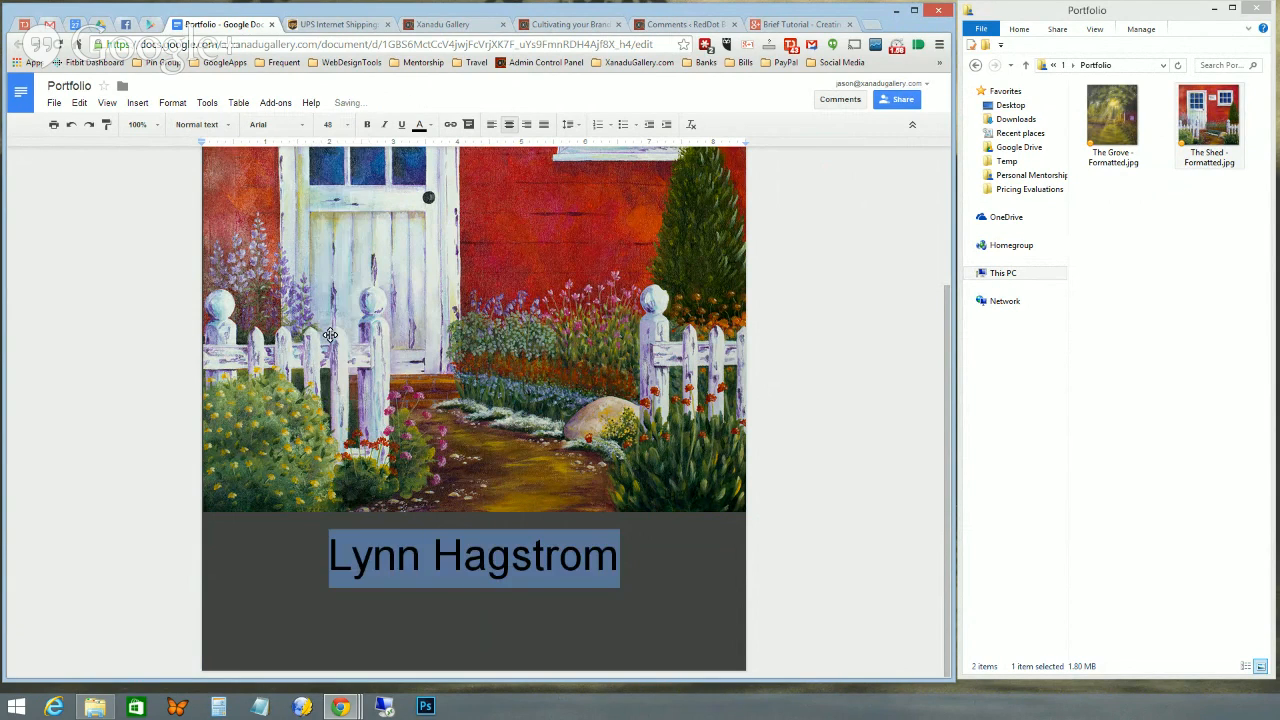
left_click(348, 124)
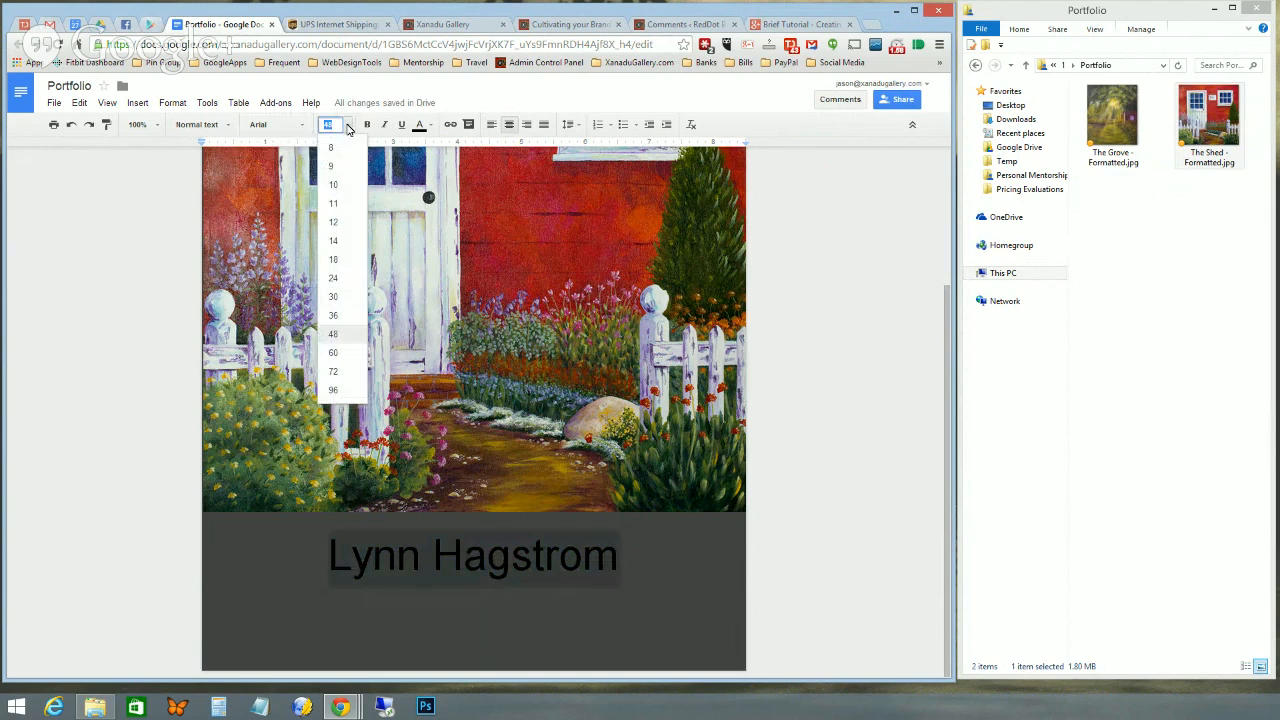
left_click(331, 353)
left_click(668, 571)
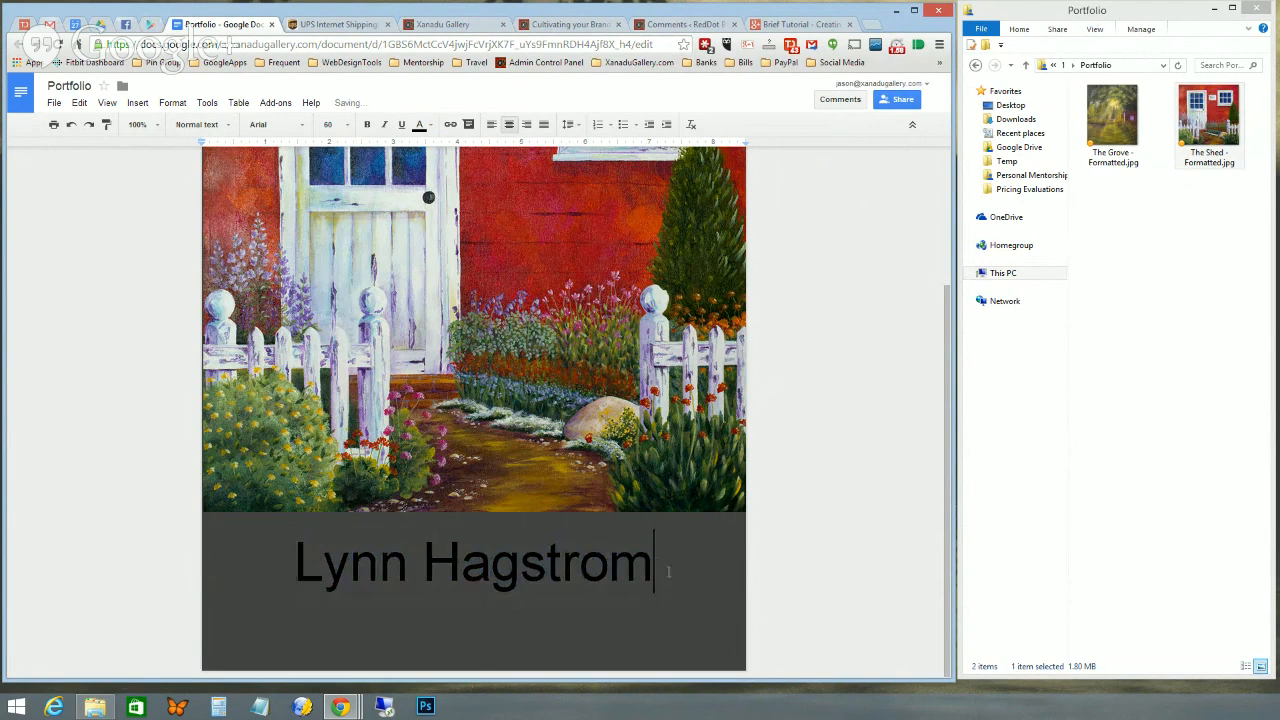
left_click_drag(668, 571, 294, 571)
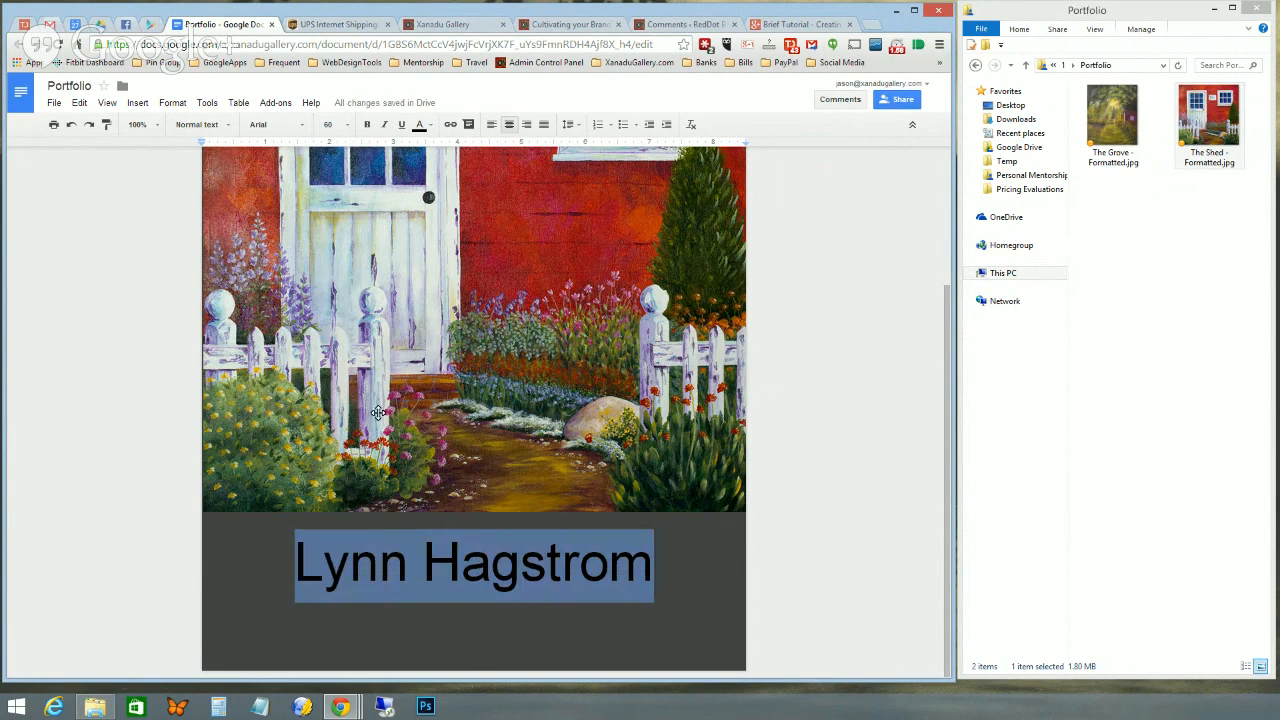
left_click(428, 126)
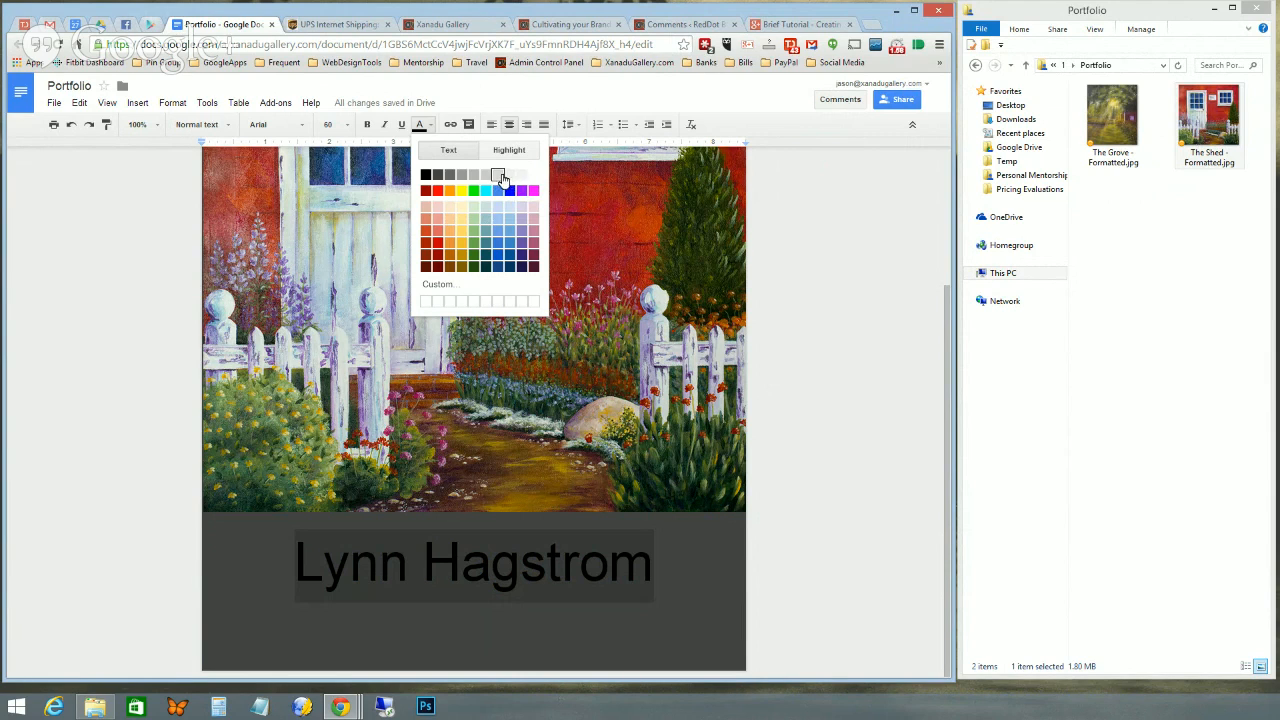
- Colour the artist's name caption light gray and leave the cursor at the line end
left_click(500, 177)
left_click_drag(684, 560, 652, 592)
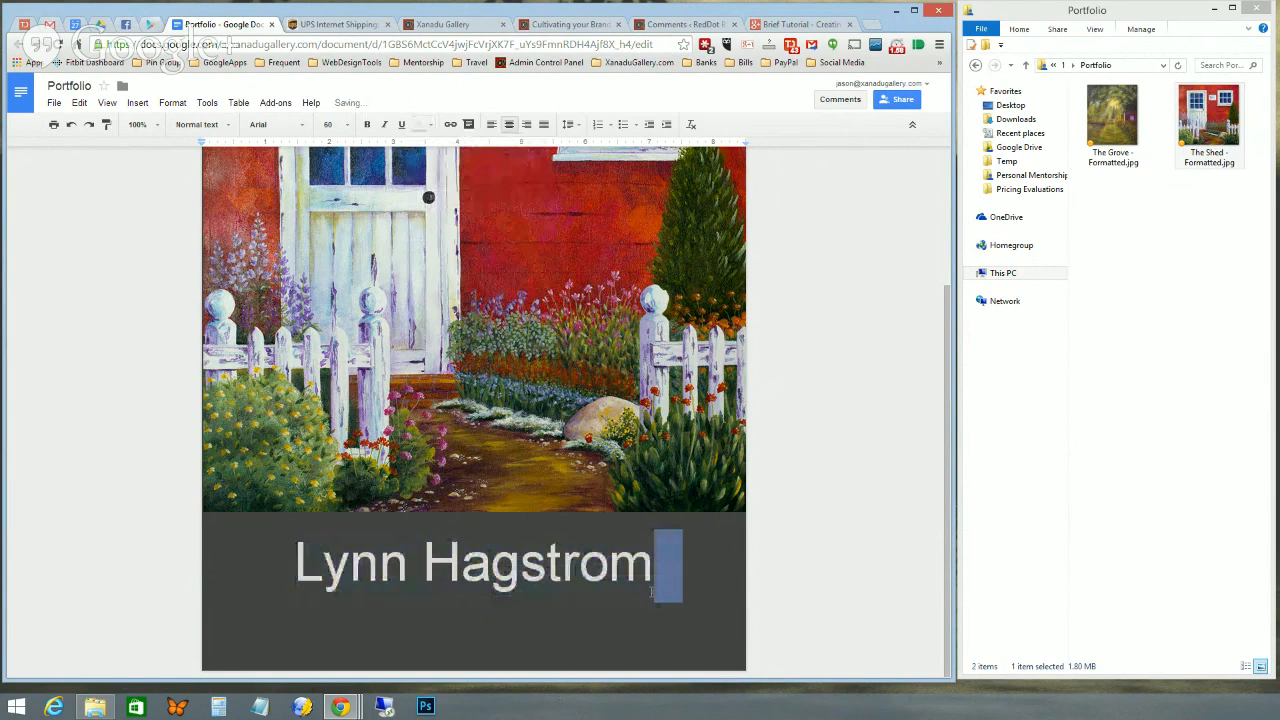
left_click(689, 666)
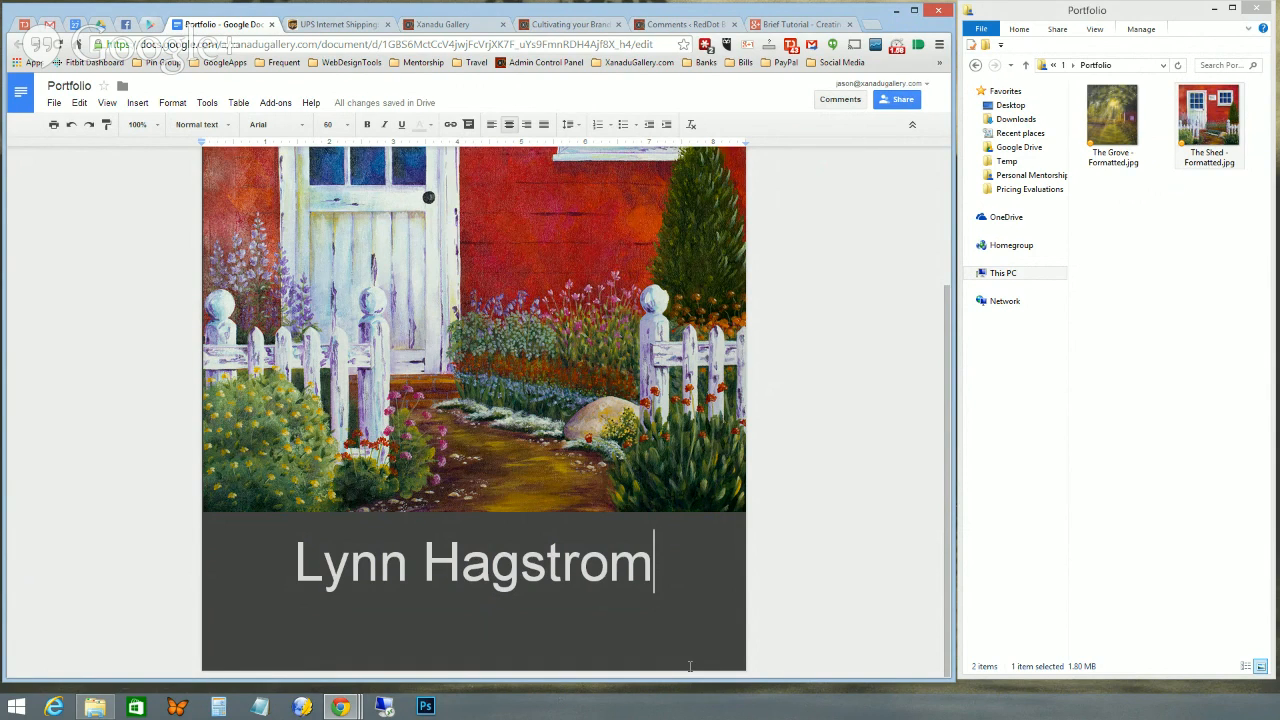
- Start a second page after the cover and set its empty line to 11 pt
key("Return")
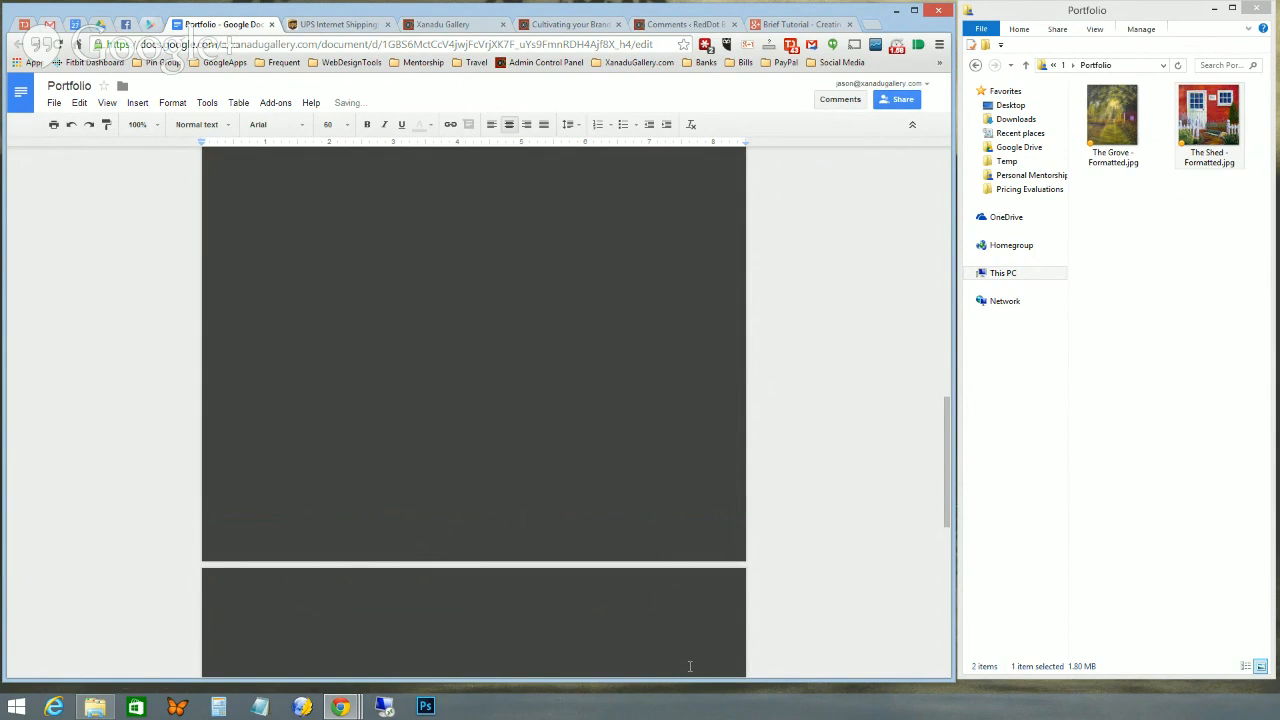
scroll(689, 663, "up", 6)
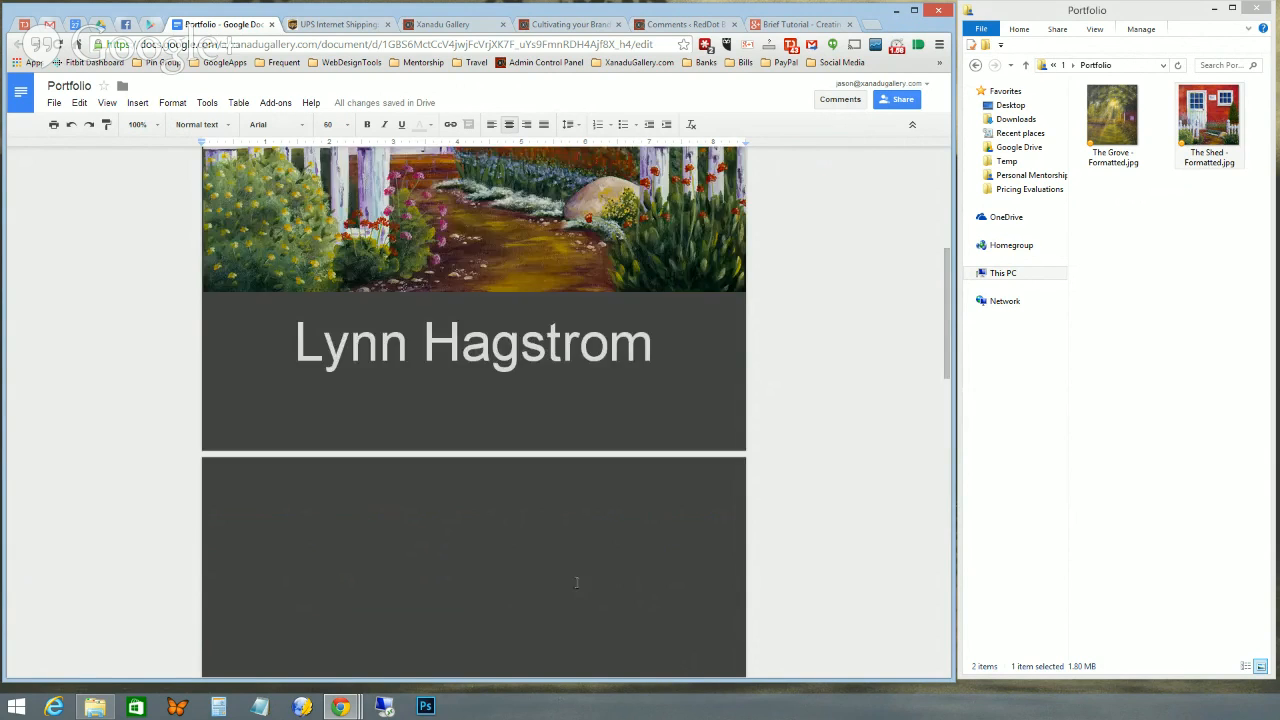
scroll(578, 582, "down", 4)
scroll(574, 580, "up", 3)
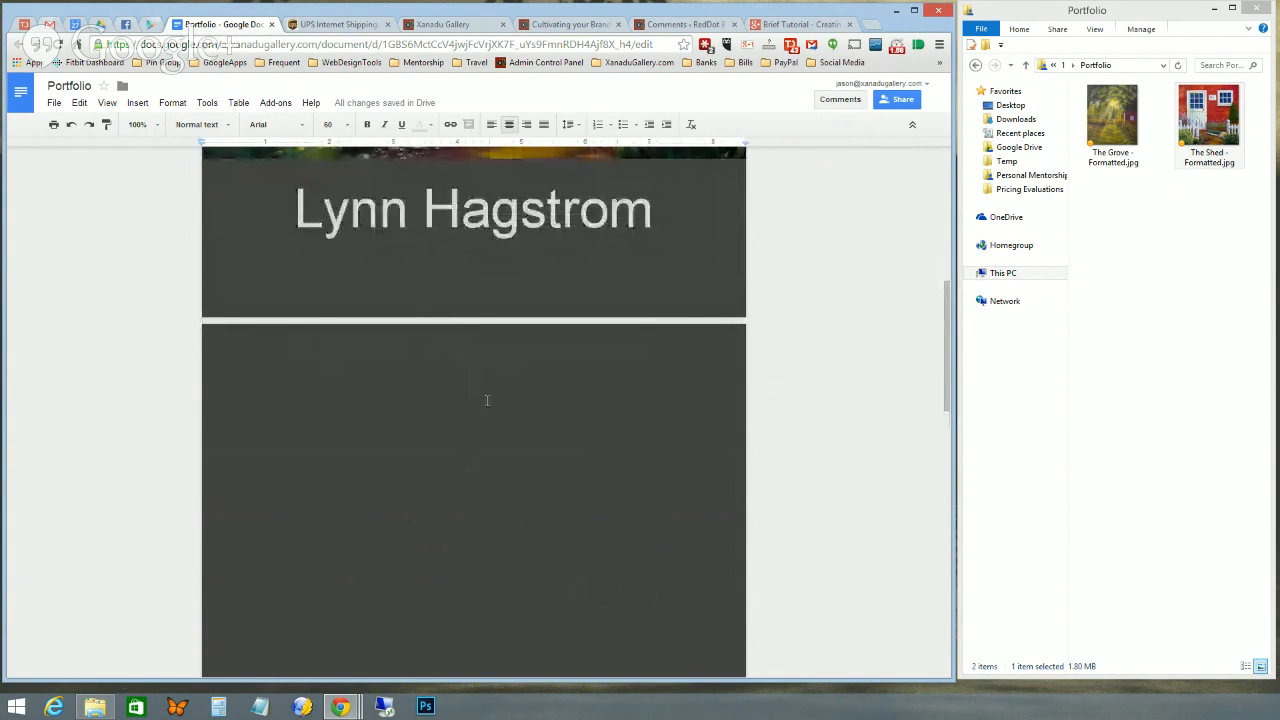
scroll(470, 435, "down", 5)
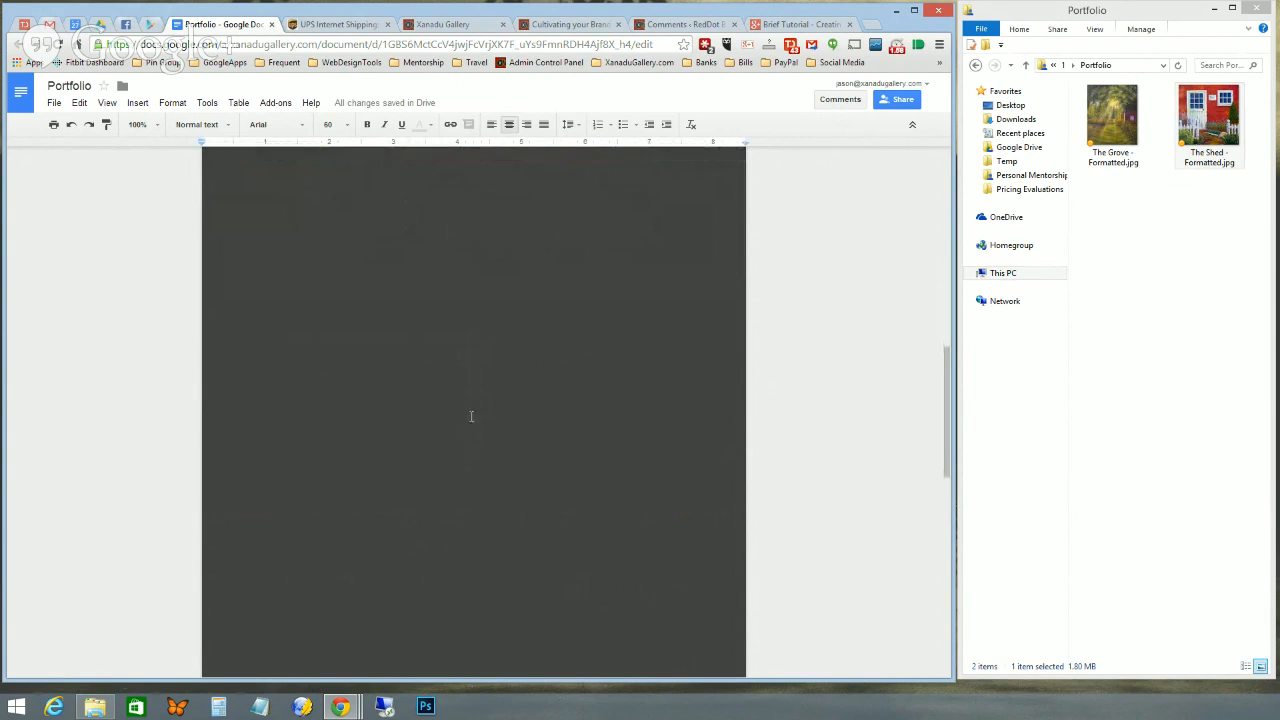
scroll(466, 425, "up", 5)
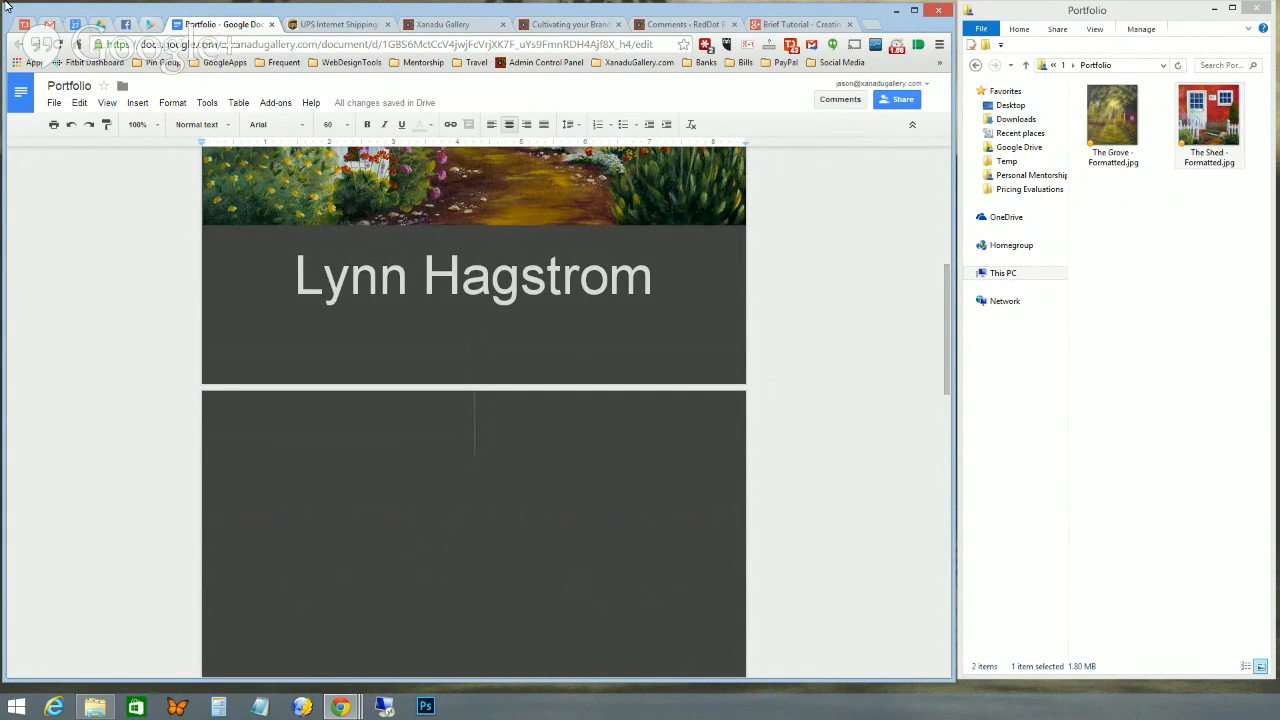
left_click(346, 125)
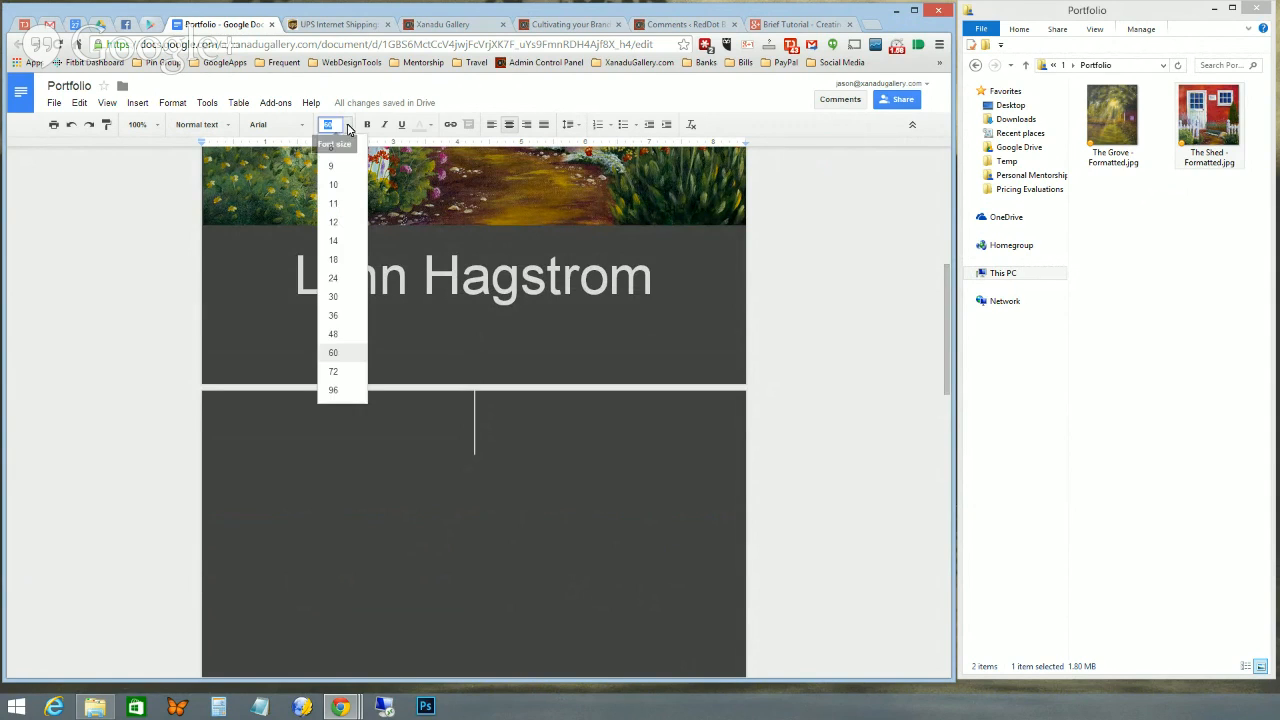
left_click(340, 201)
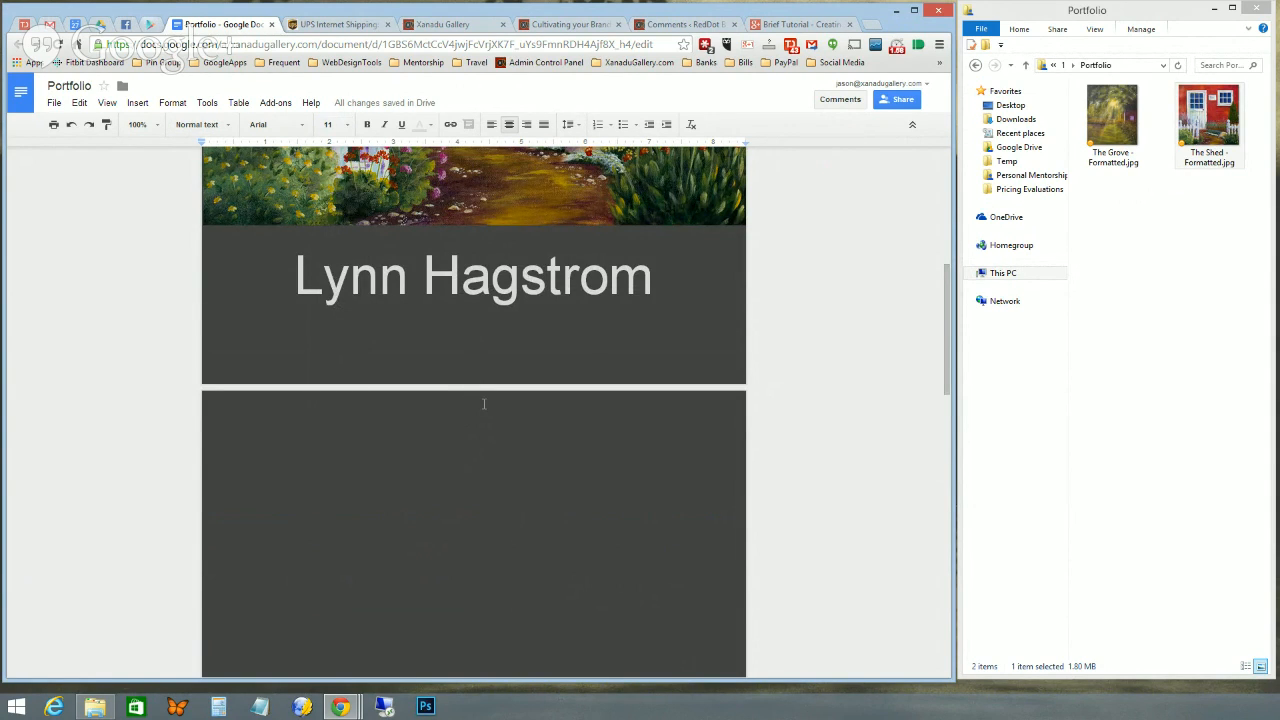
key("BackSpace")
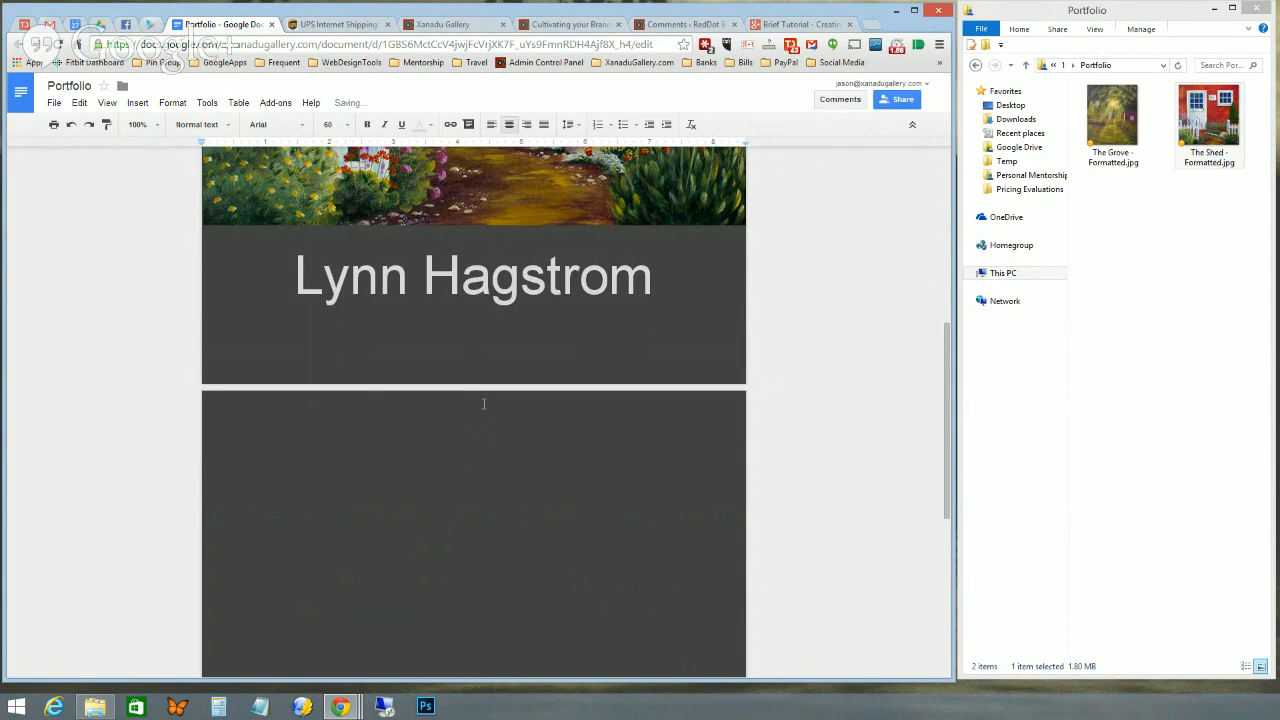
left_click(483, 404)
key("ctrl+shift+l")
key("ctrl+v")
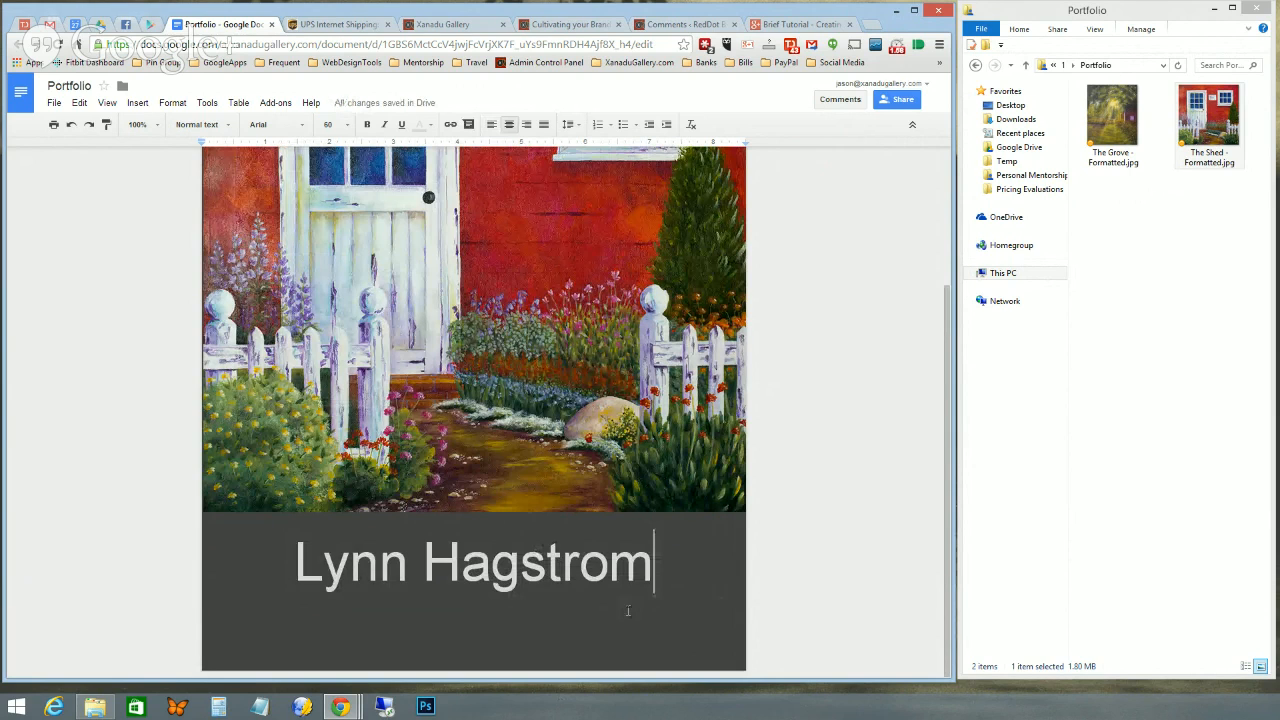
- Add another 11 pt line and begin a fresh blank page below the cover
key("Return")
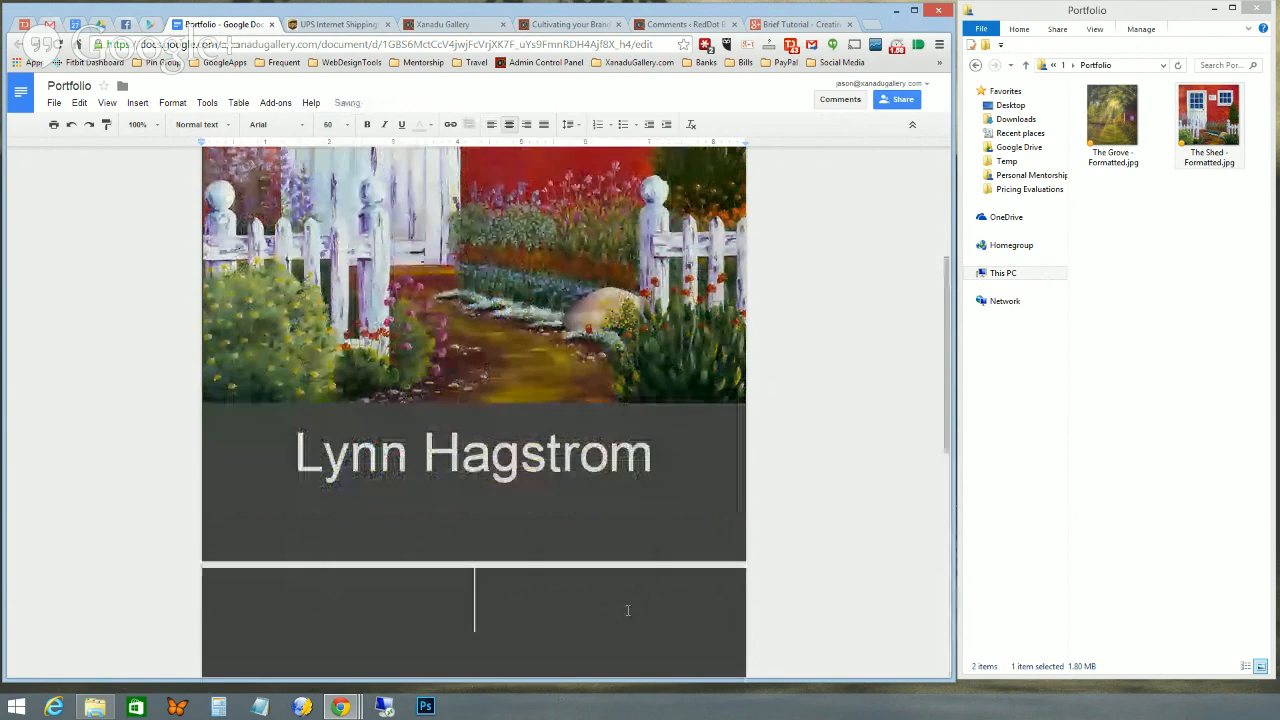
left_click(348, 125)
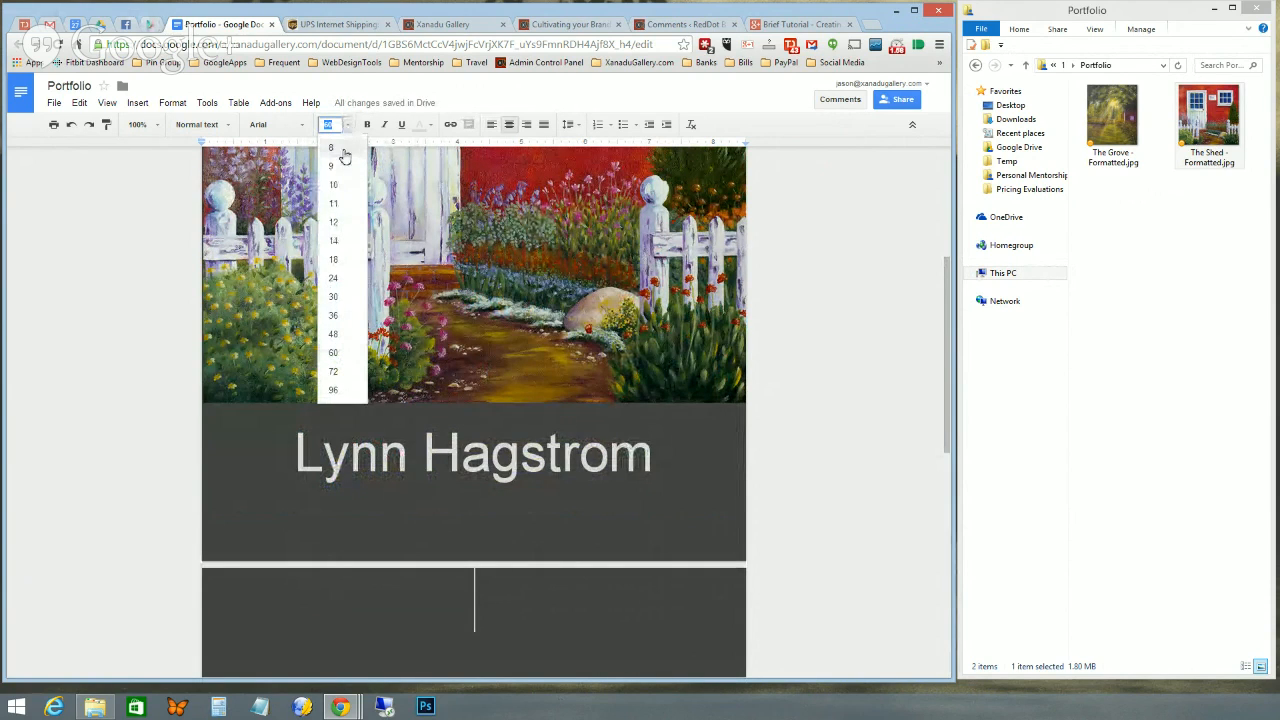
left_click(338, 206)
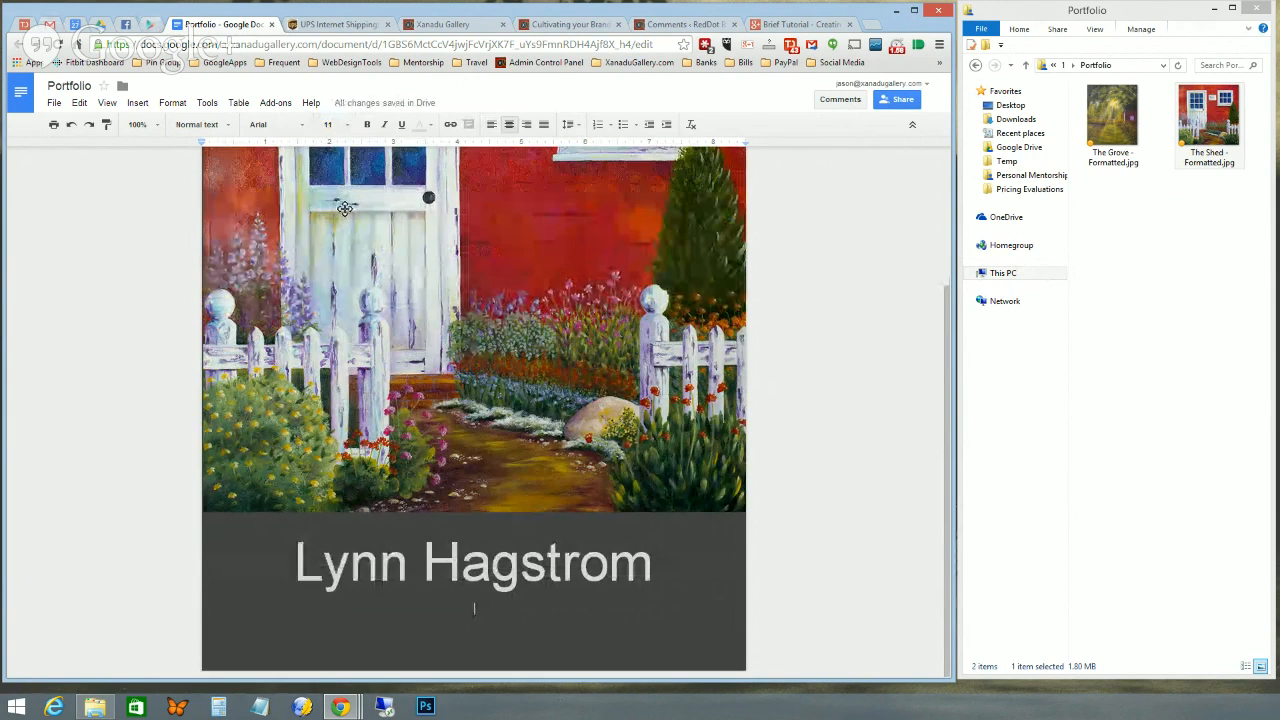
key("Return")
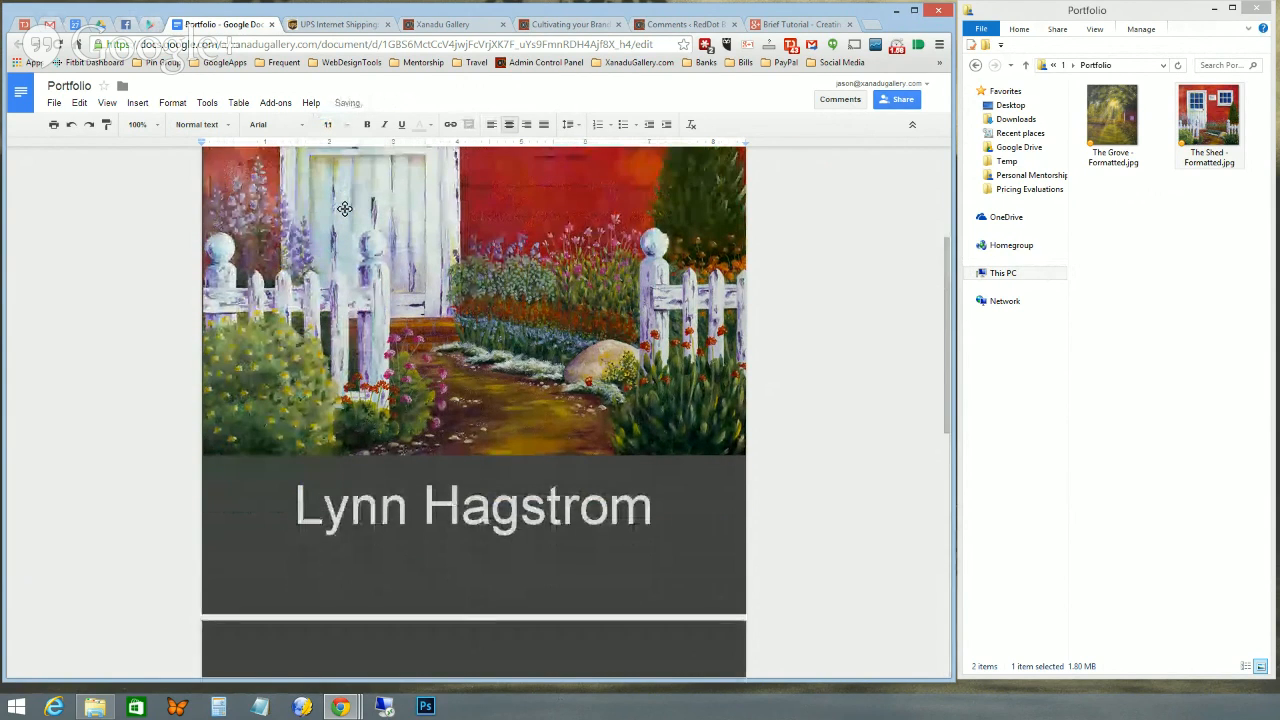
scroll(425, 466, "down", 4)
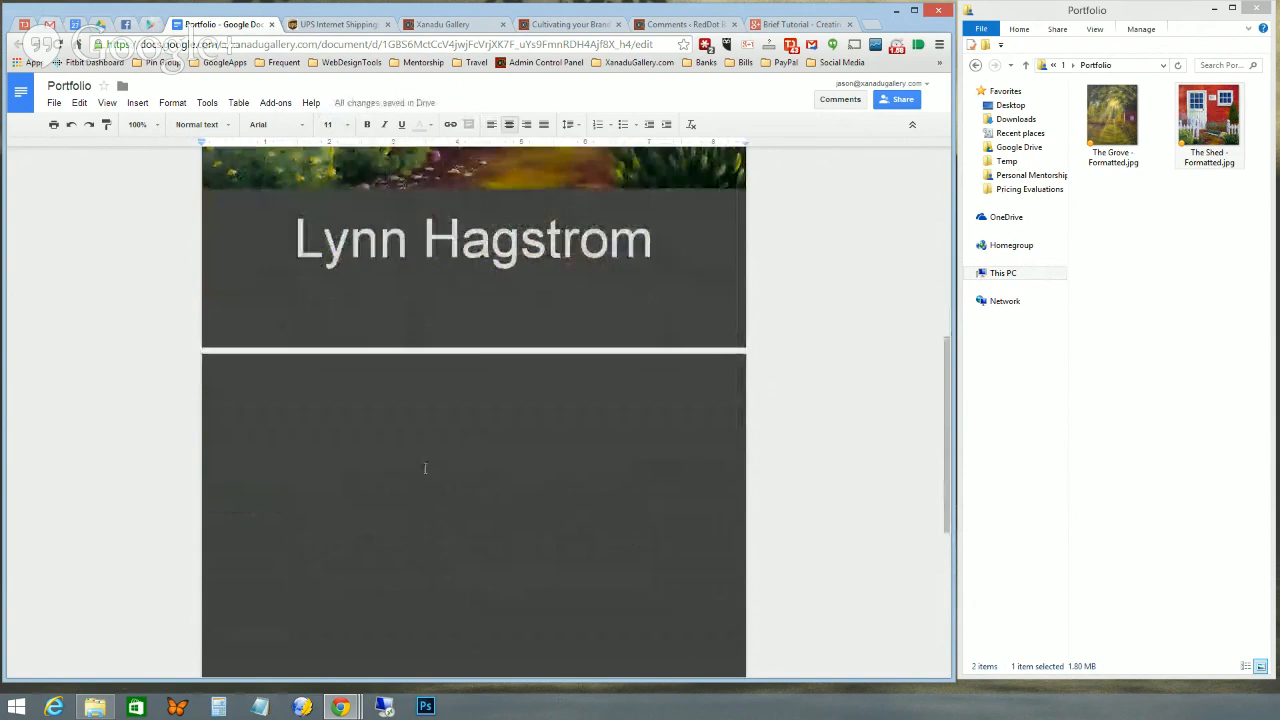
scroll(425, 467, "down", 1)
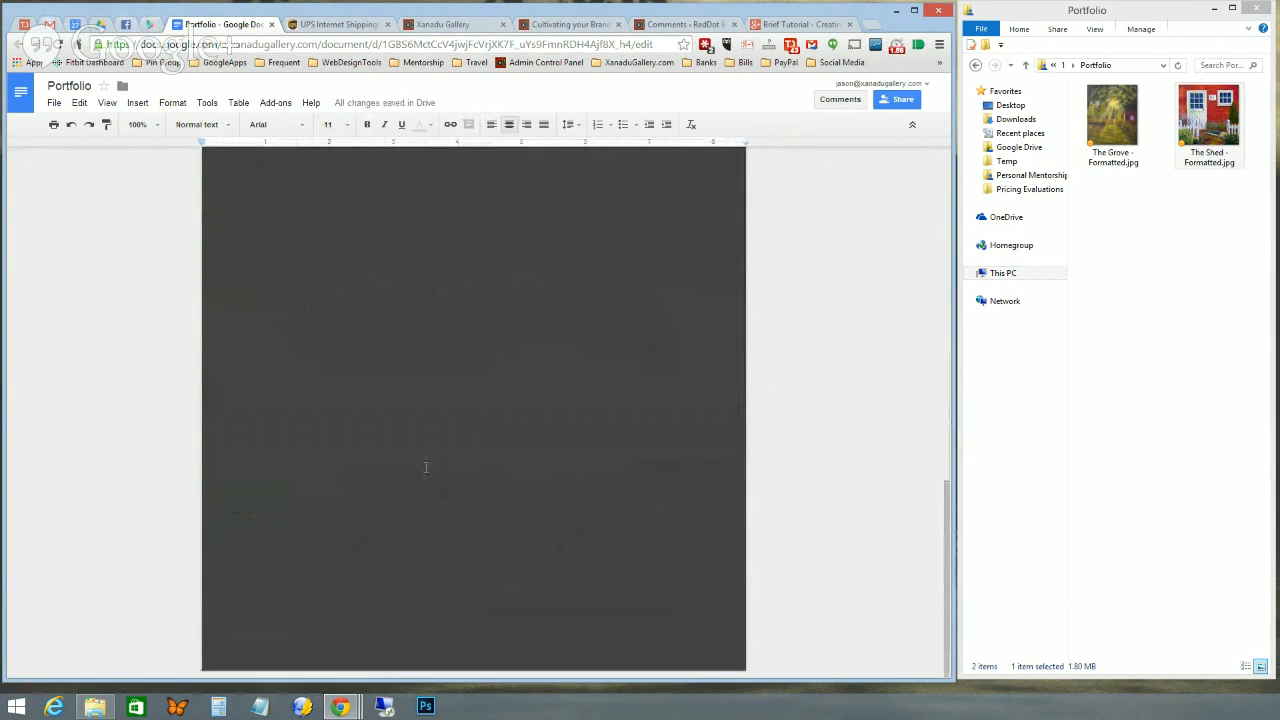
scroll(426, 462, "up", 4)
scroll(426, 462, "up", 2)
scroll(424, 464, "down", 3)
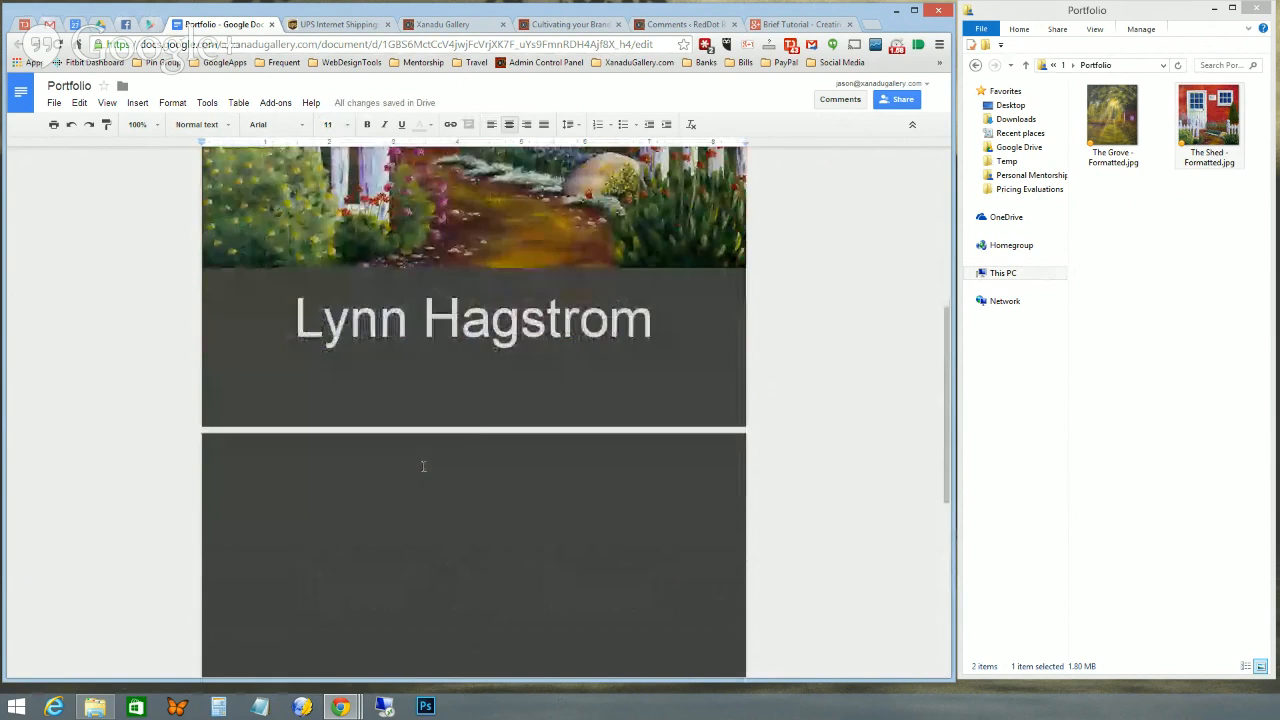
scroll(423, 466, "up", 1)
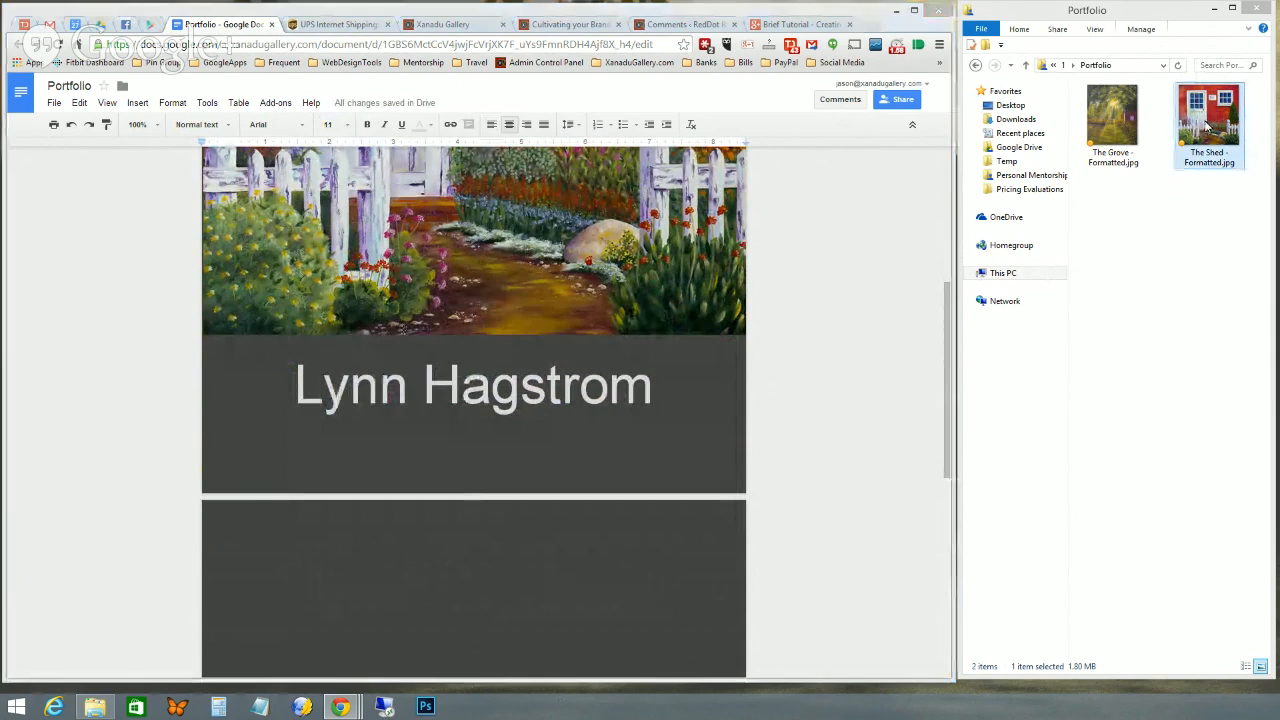
- Drag The Shed - Formatted.jpg onto the second page and place the cursor after it
left_click_drag(1207, 125, 478, 514)
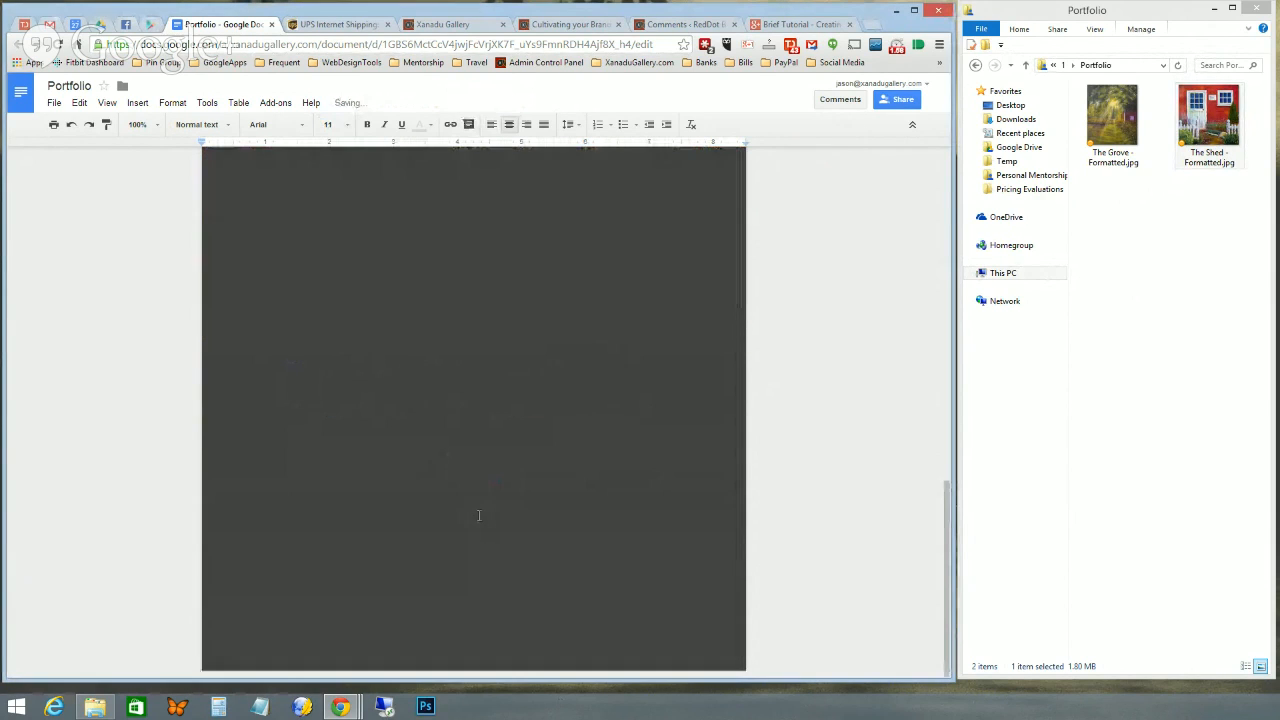
scroll(478, 514, "up", 3)
scroll(478, 514, "down", 5)
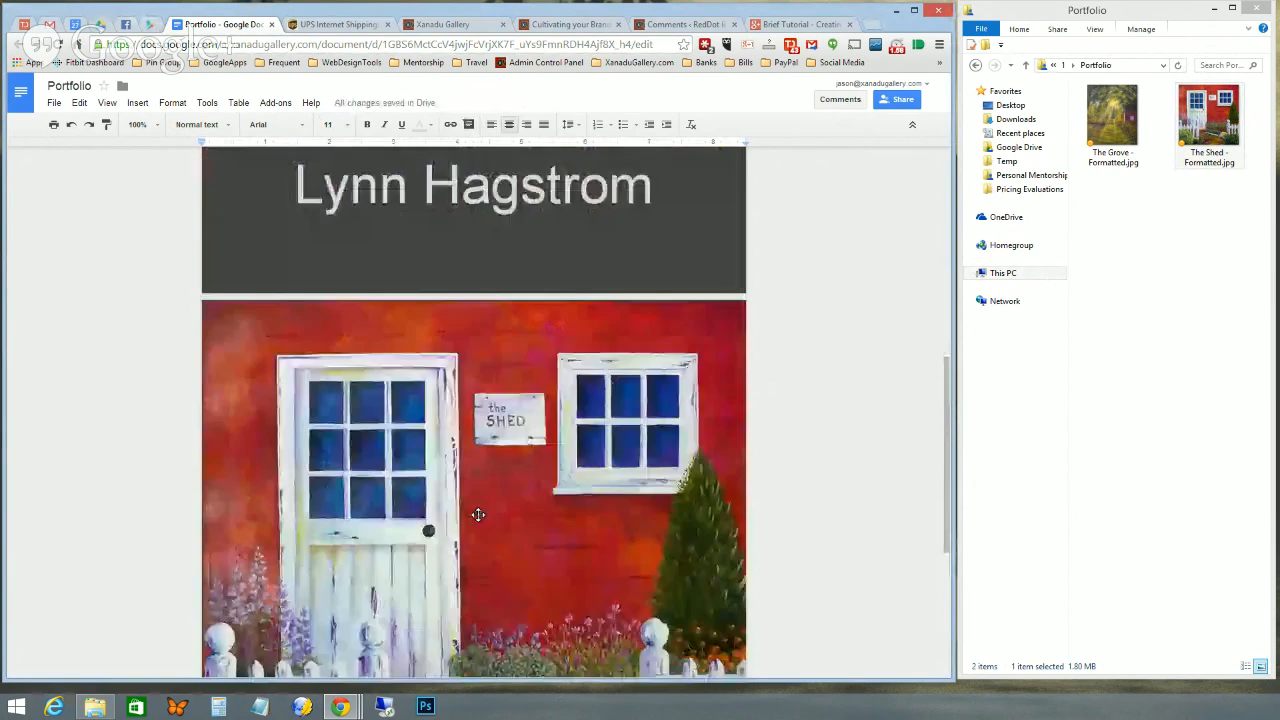
left_click(480, 494)
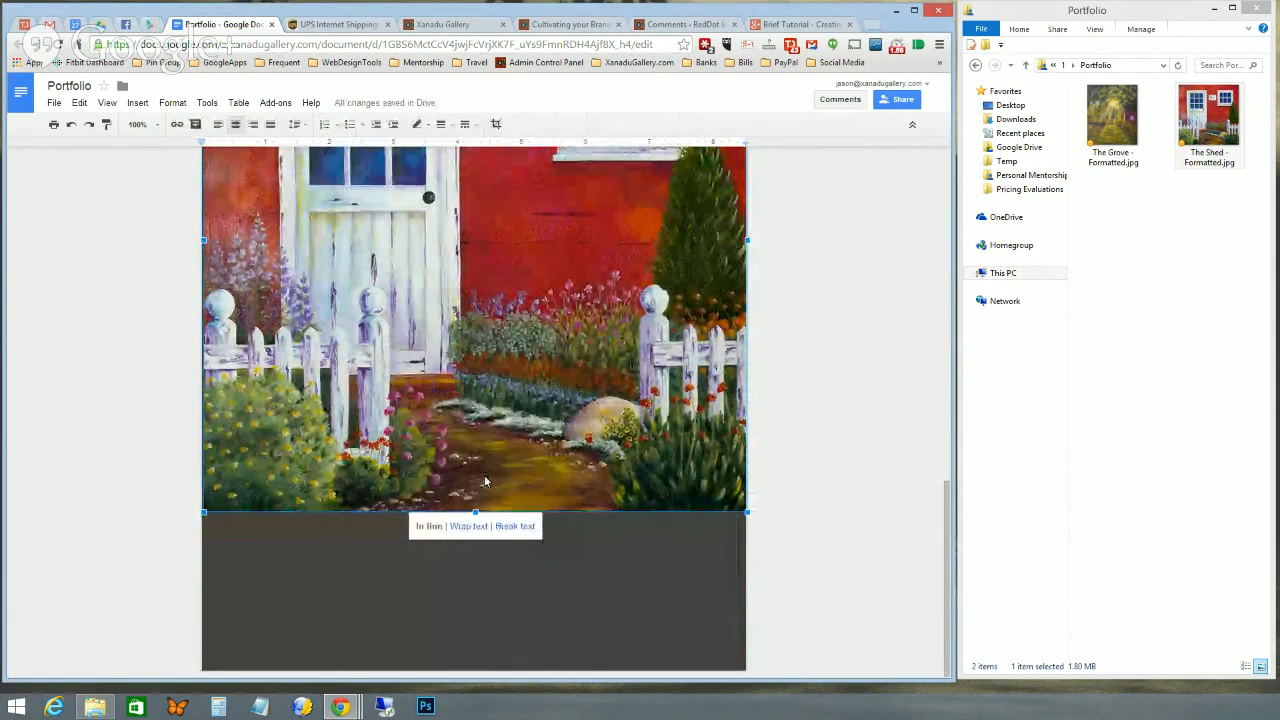
key("Right")
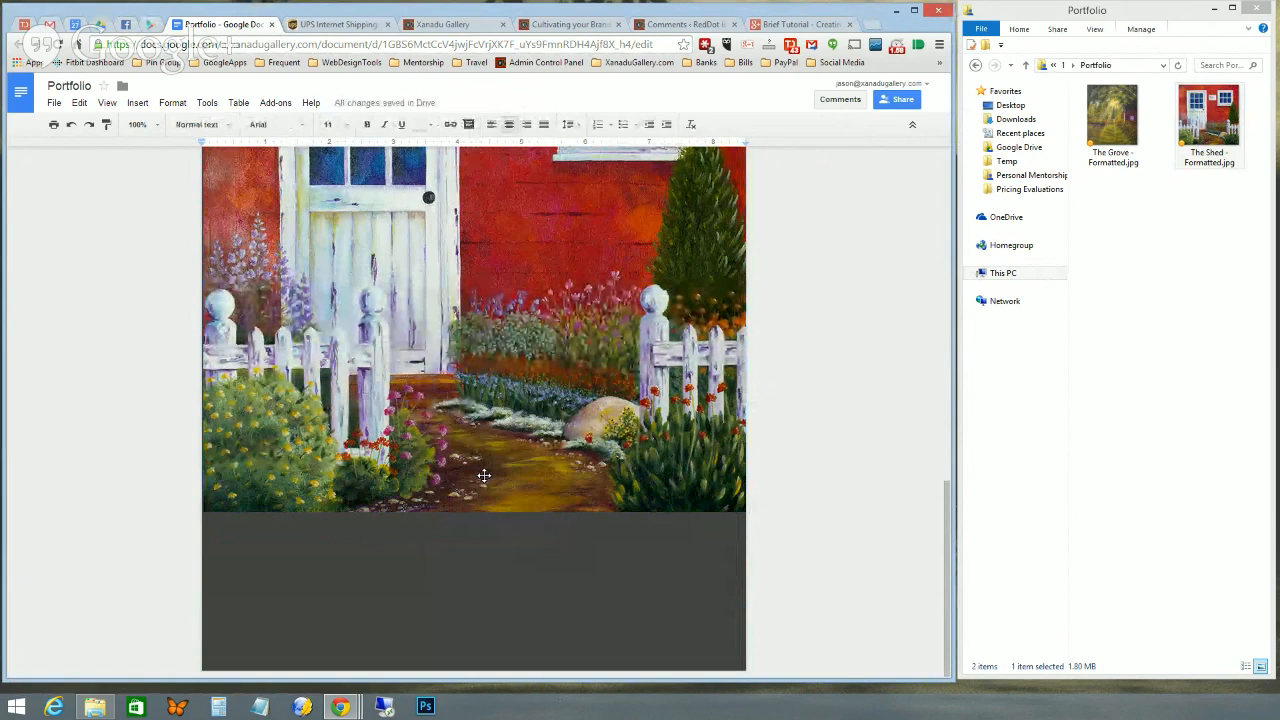
- Type the caption lines Title, Size, Medium and $Price below the painting
key("Return")
type("Title")
key("Return")
type("S")
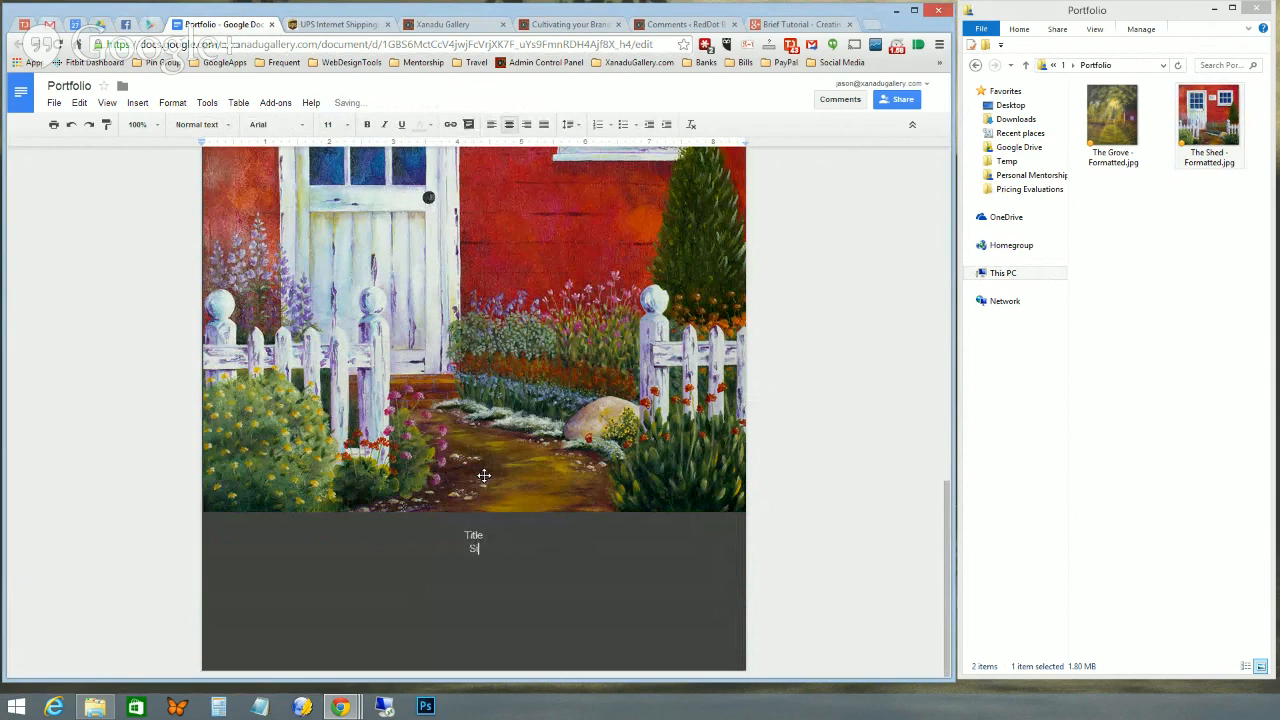
type("ize")
key("Return")
type("Medium")
key("Return")
type("$Price")
- Enlarge Title to 14 pt and add the item number #4546 below the caption
double_click(486, 535)
left_click(346, 125)
left_click(334, 241)
left_click(489, 582)
key("Return")
key("Return")
key("Return")
type("#4546")
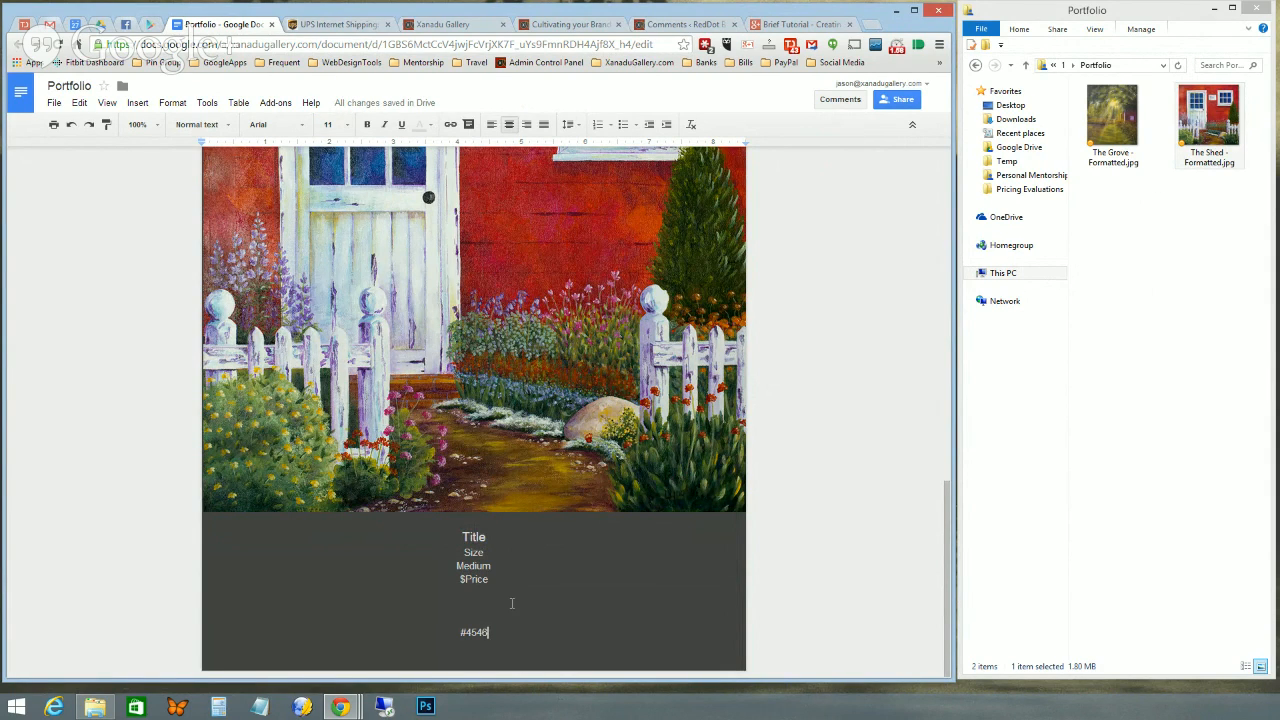
- Insert a page break after the caption to start a blank third page
scroll(497, 537, "up", 3)
scroll(497, 537, "down", 2)
scroll(497, 537, "down", 2)
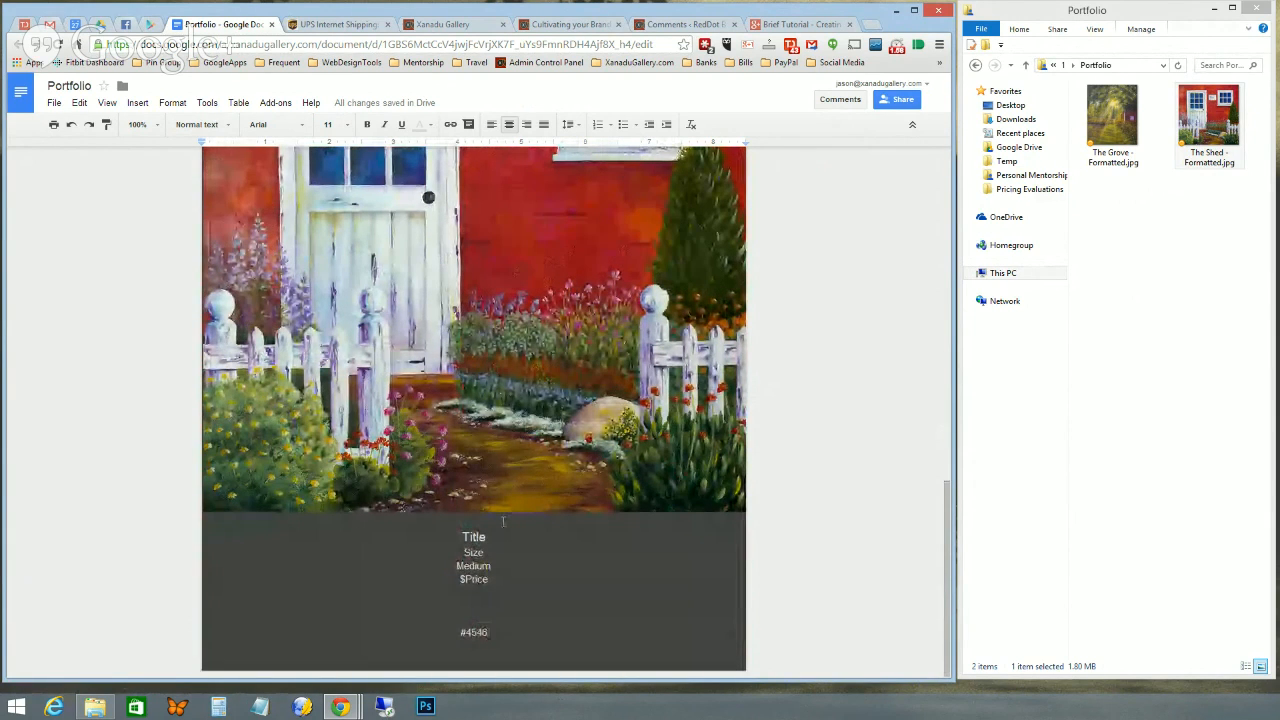
key("ctrl+Return")
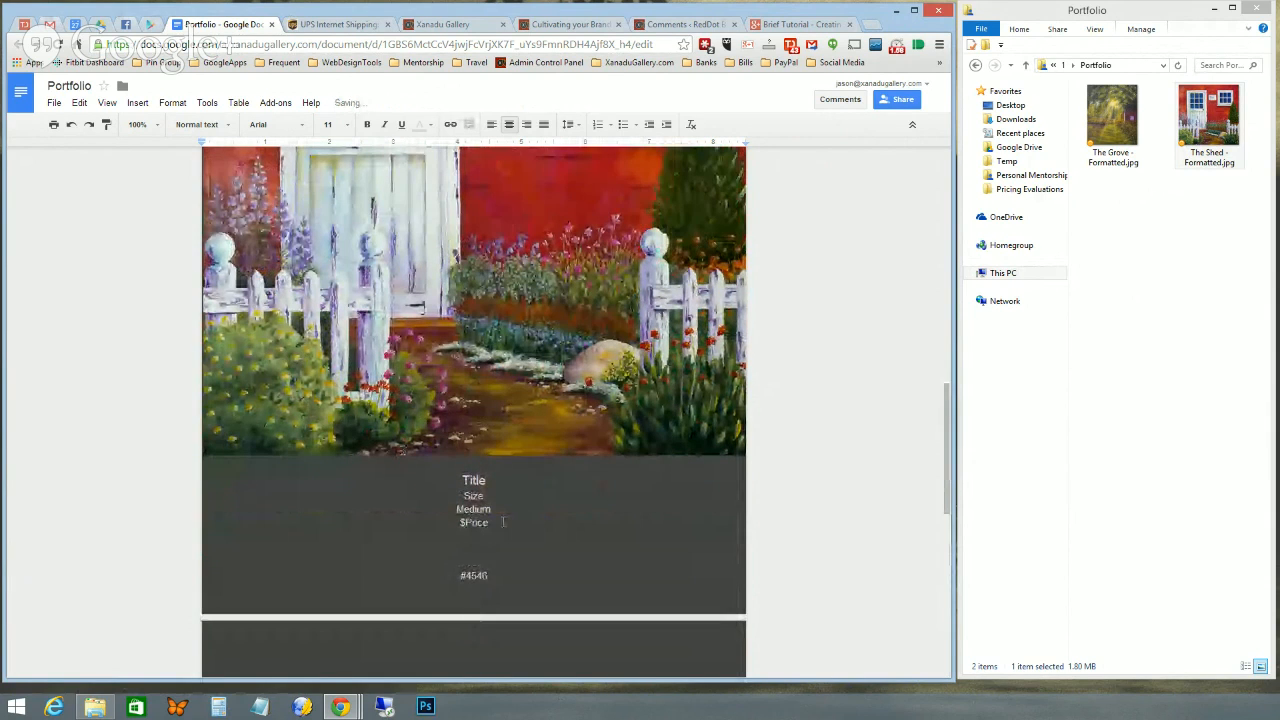
scroll(466, 571, "down", 2)
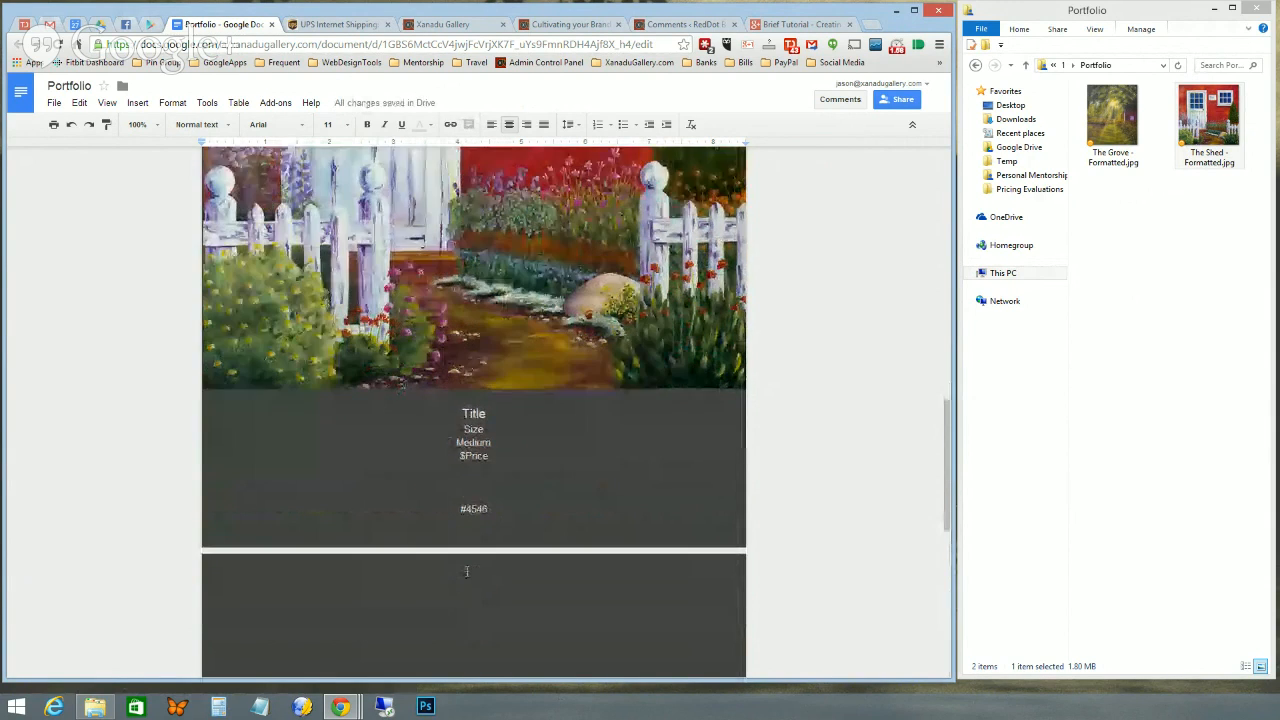
scroll(466, 571, "down", 2)
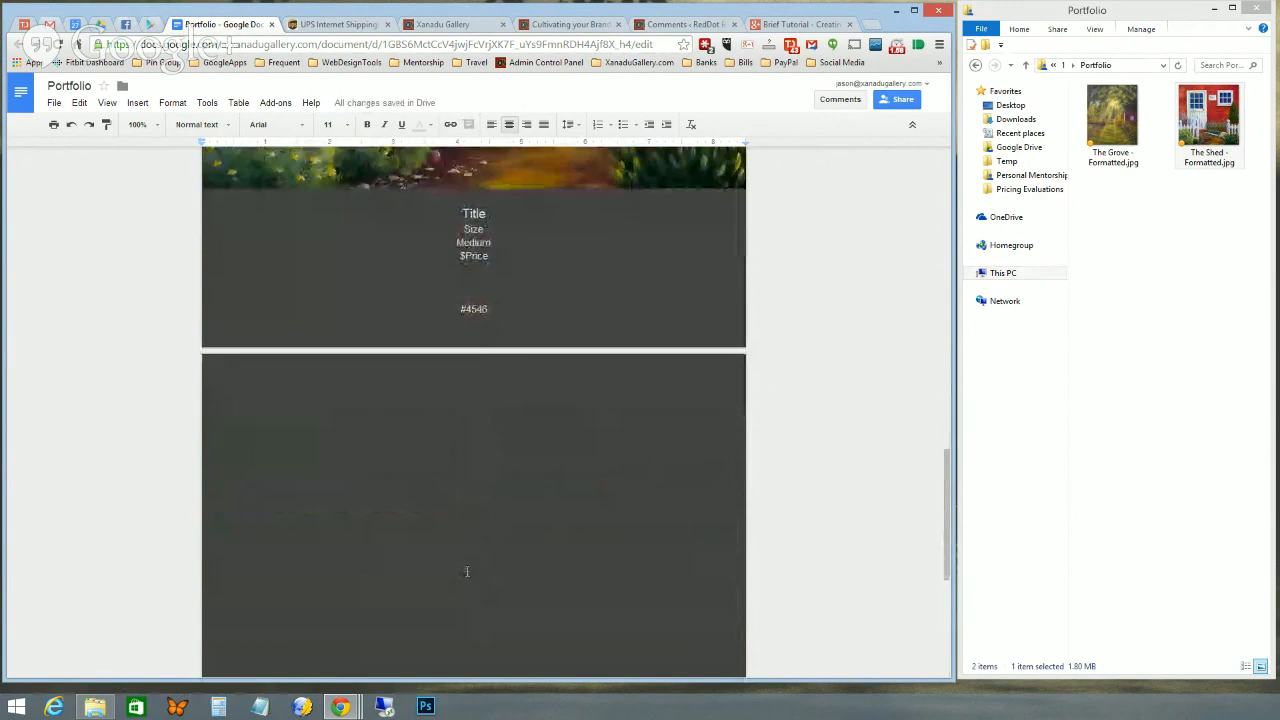
- Drag The Grove - Formatted.jpg onto the third page and select the inserted image
left_click(1106, 128)
left_click_drag(1106, 128, 479, 362)
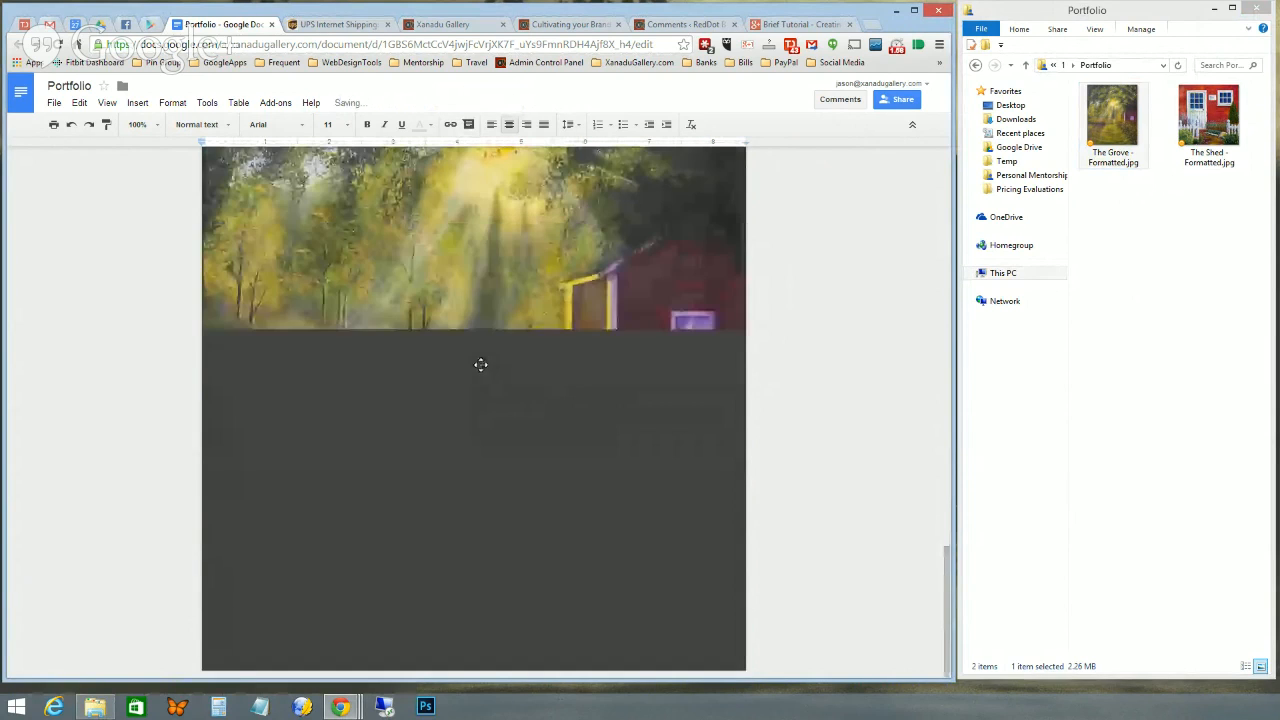
scroll(489, 404, "up", 4)
scroll(489, 404, "down", 3)
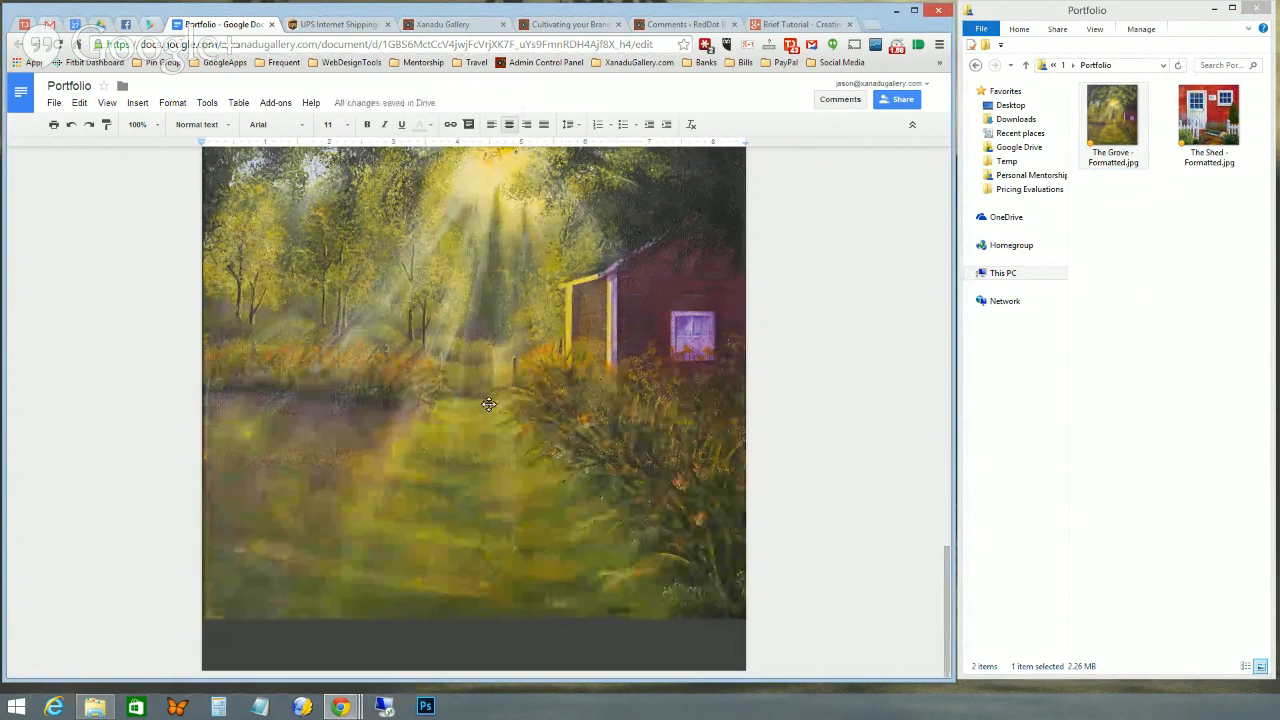
scroll(539, 430, "up", 1)
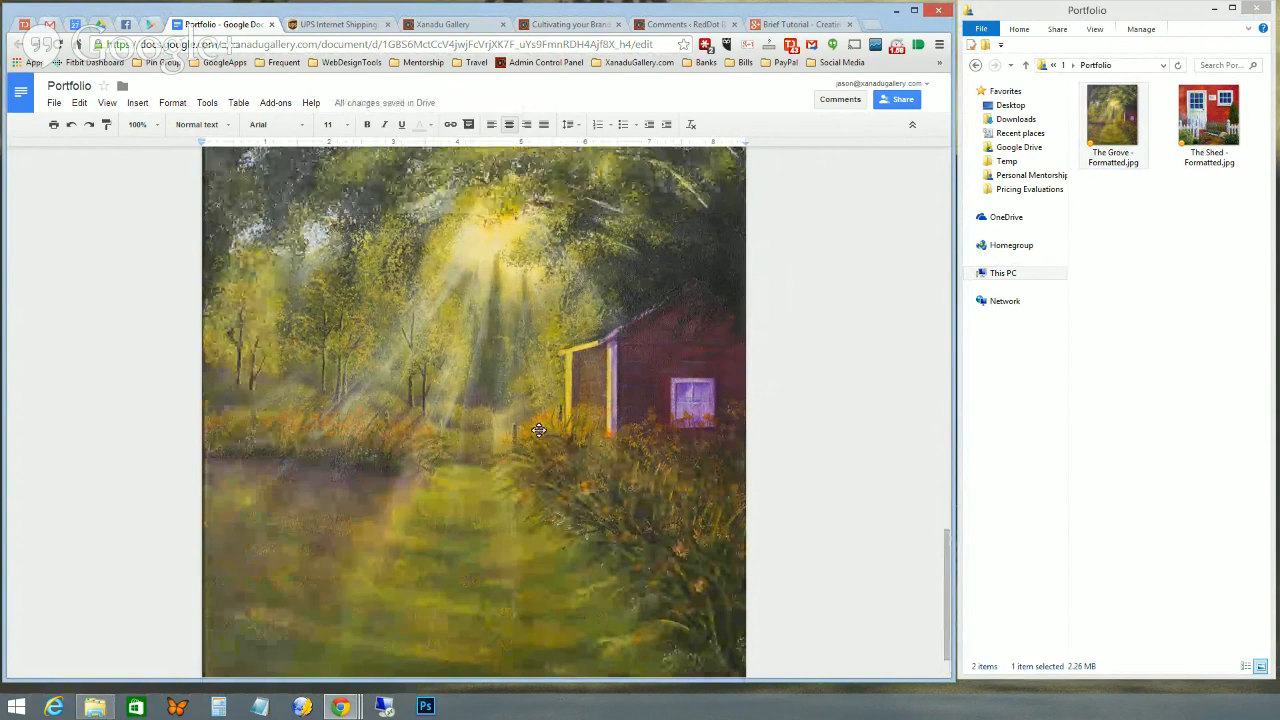
scroll(539, 430, "down", 1)
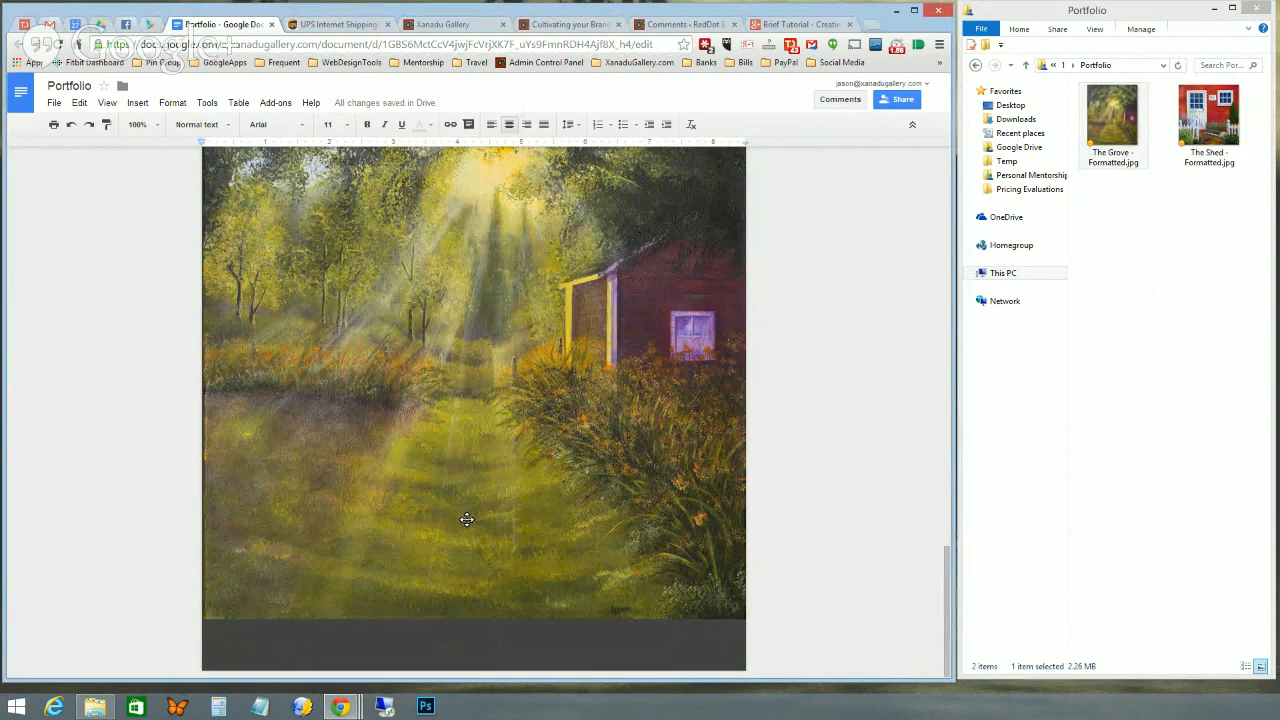
left_click(466, 518)
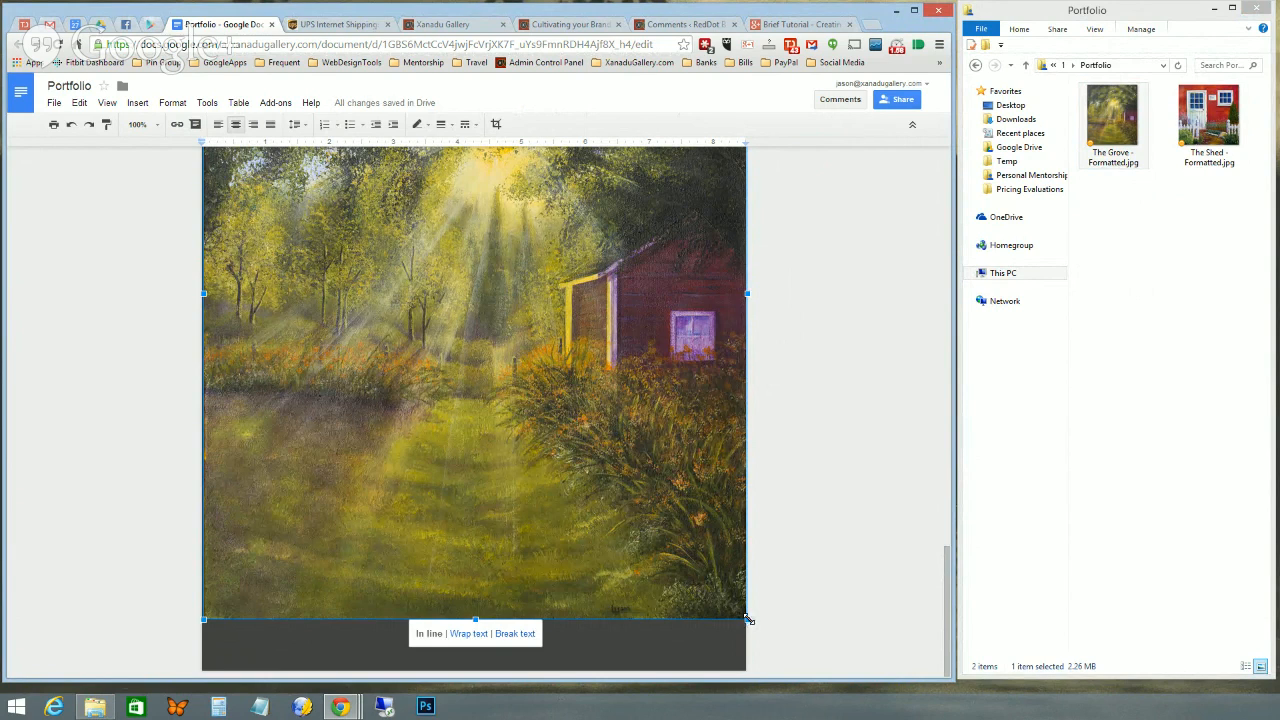
- Shrink The Grove image from its corner so dark margins show on both sides and space opens below
left_click_drag(748, 621, 654, 508)
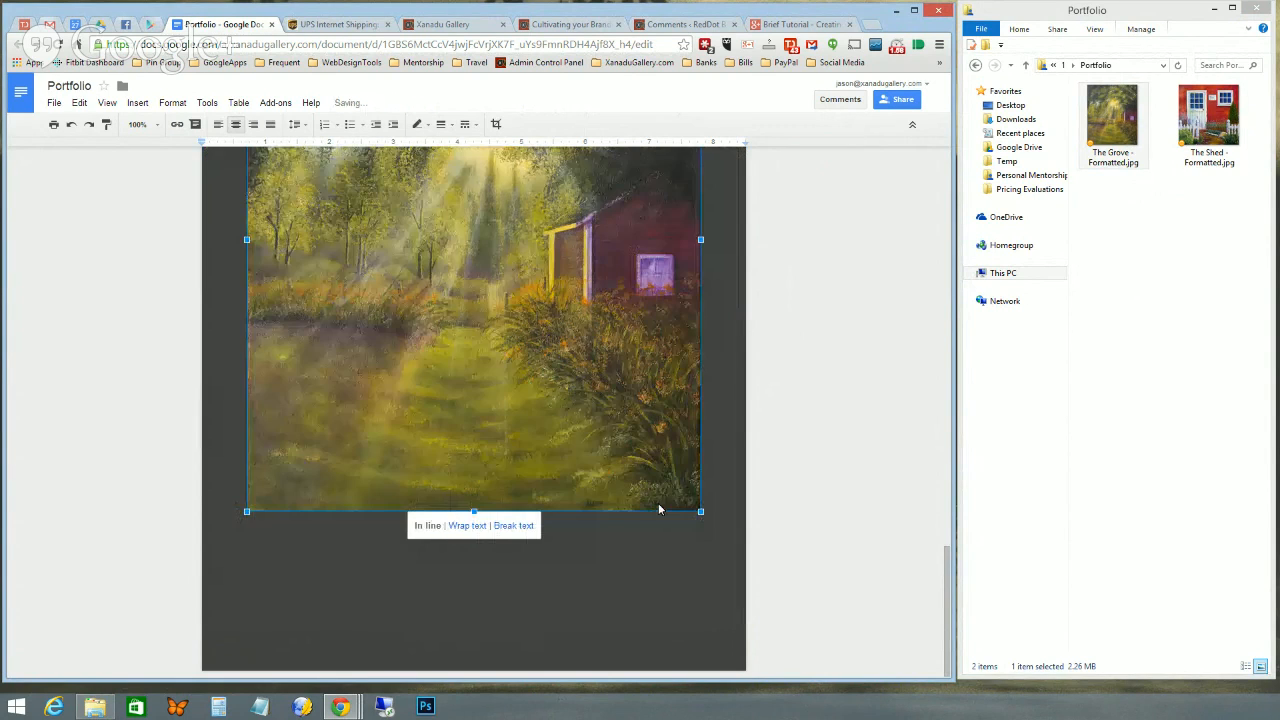
scroll(650, 546, "up", 2)
scroll(650, 545, "down", 4)
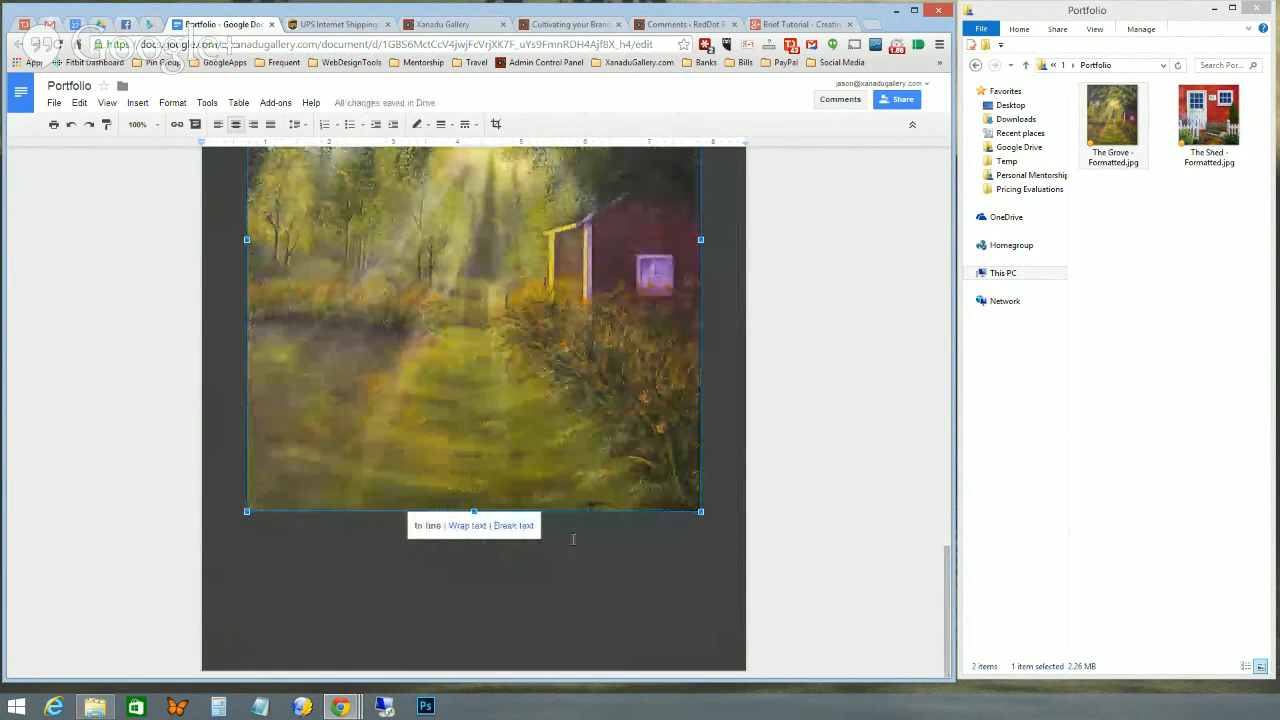
scroll(487, 548, "up", 5)
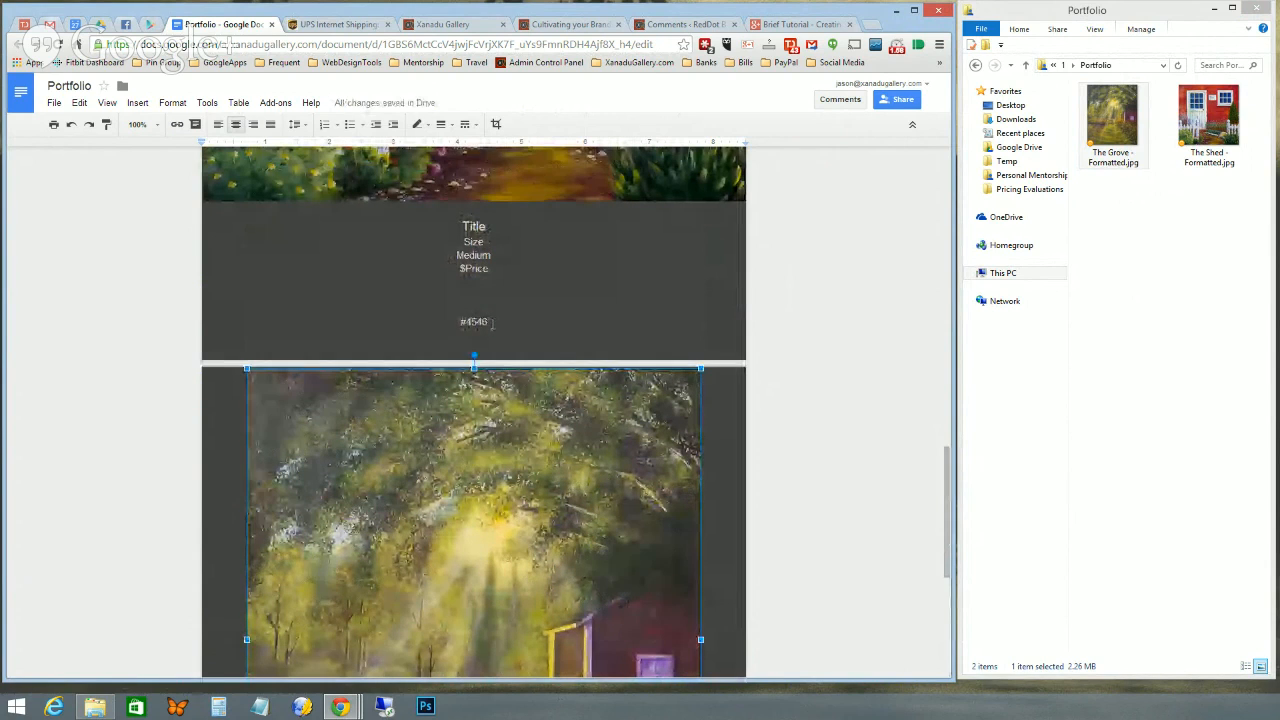
- Copy the previous page's Title, Size, Medium, $Price, #4546 caption and paste it centred under The Grove
left_click_drag(495, 324, 445, 226)
key("ctrl+c")
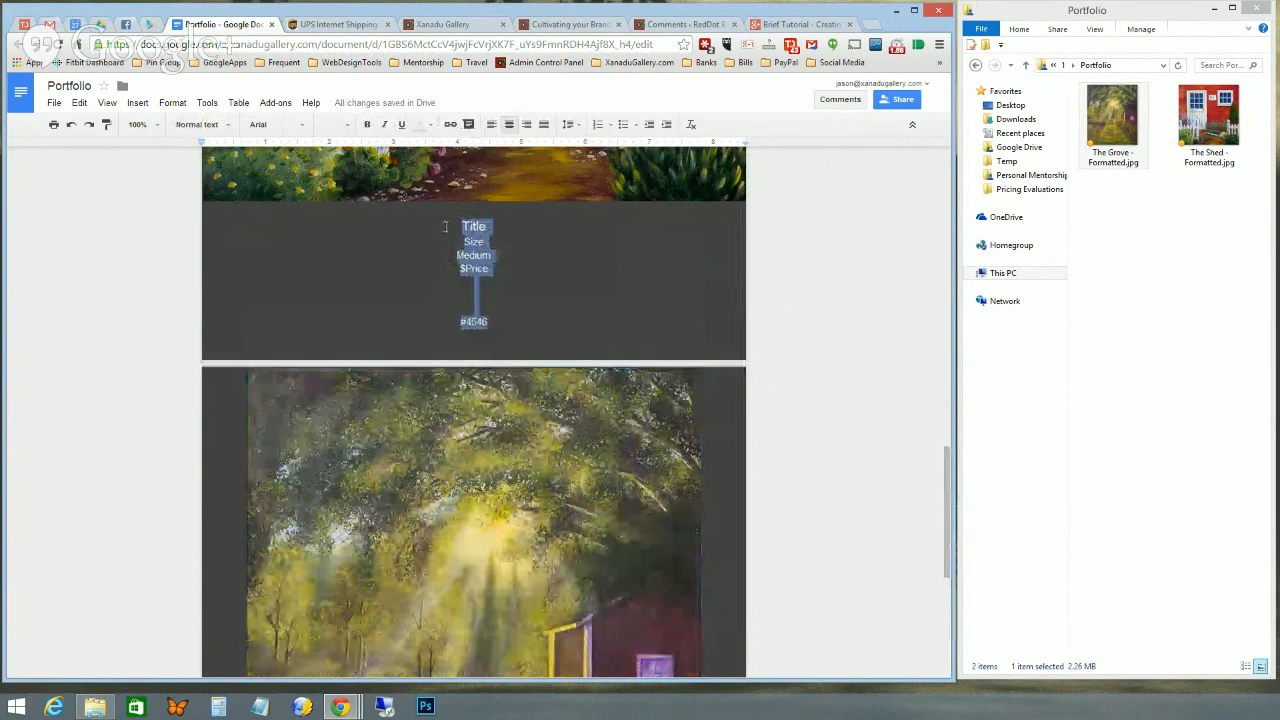
scroll(479, 525, "down", 4)
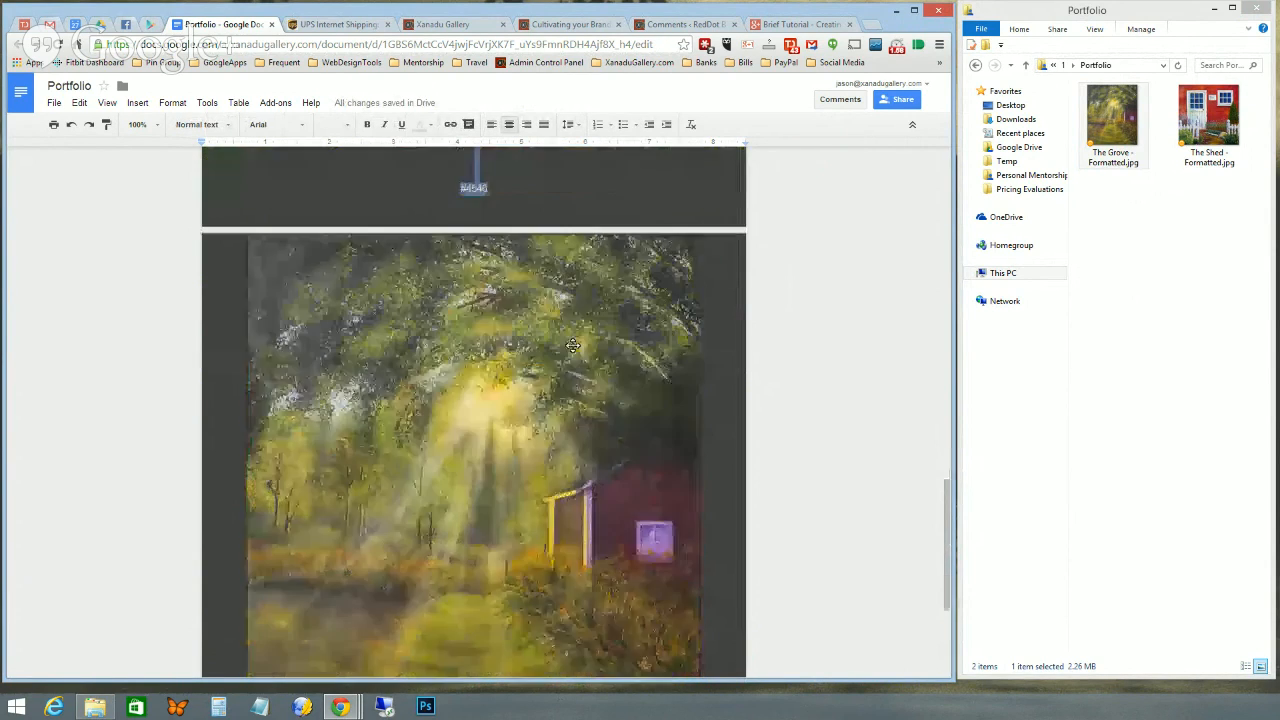
left_click(479, 505)
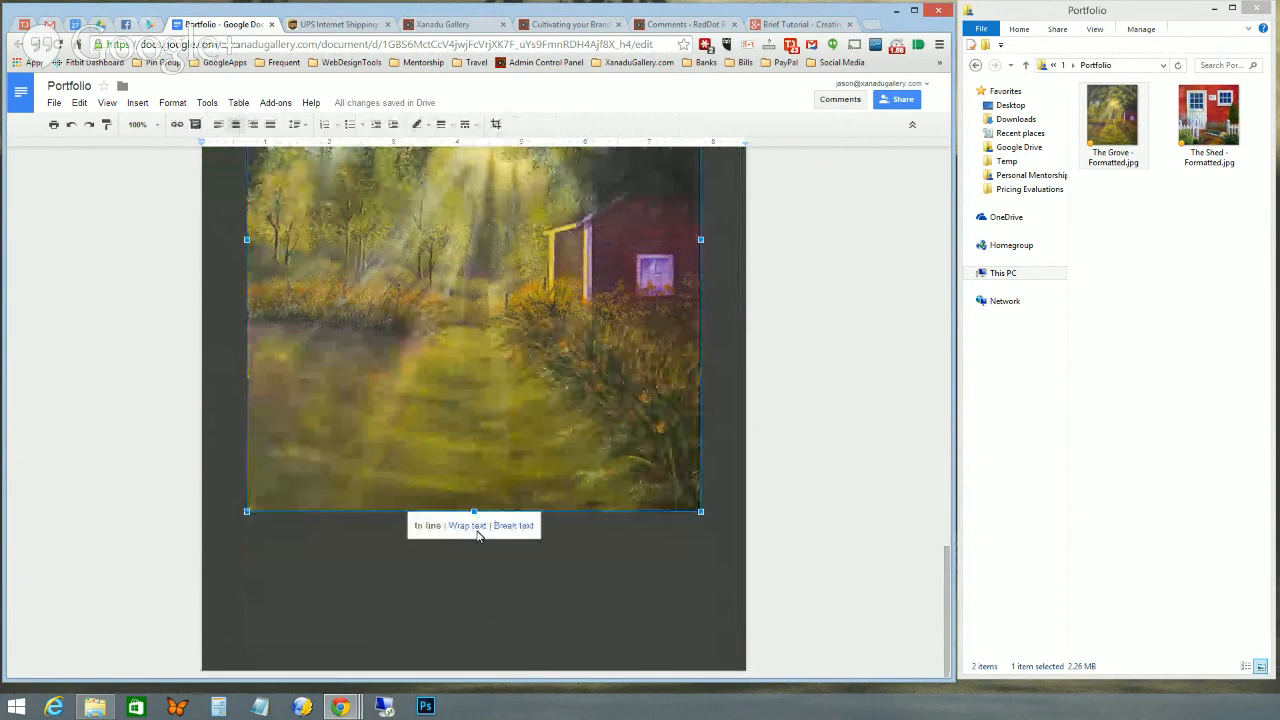
left_click(724, 535)
key("Return")
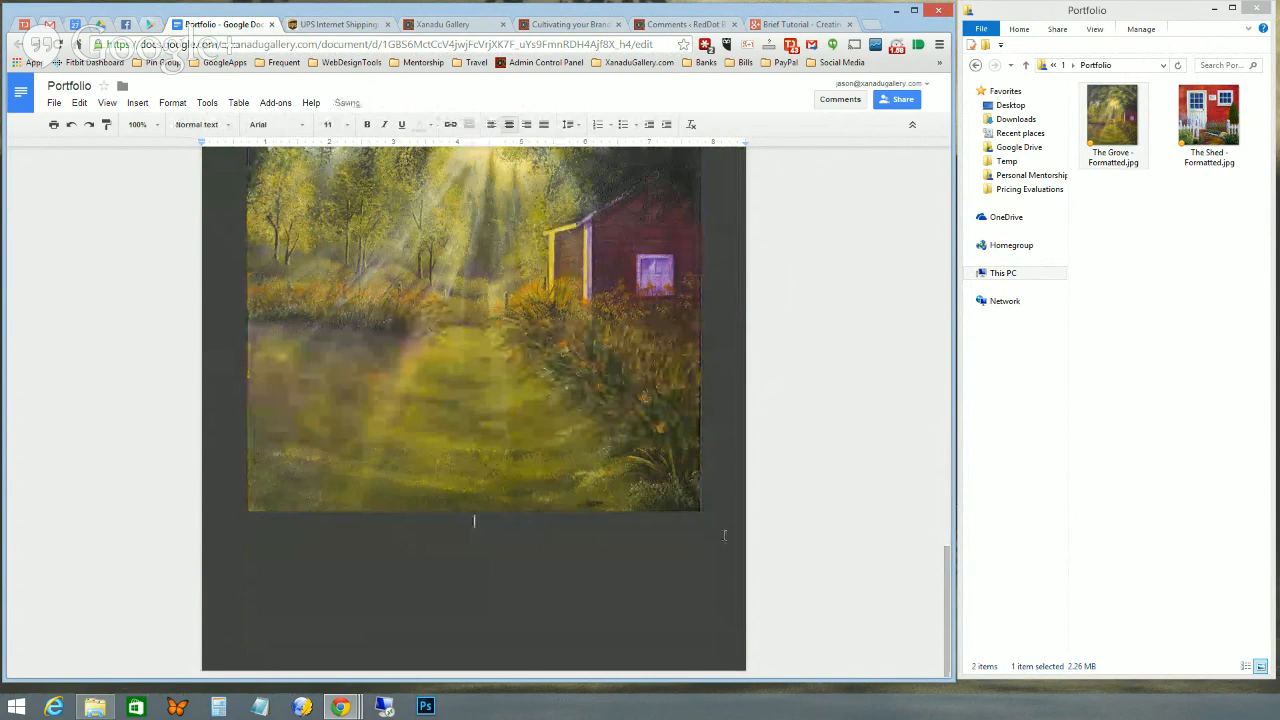
key("ctrl+v")
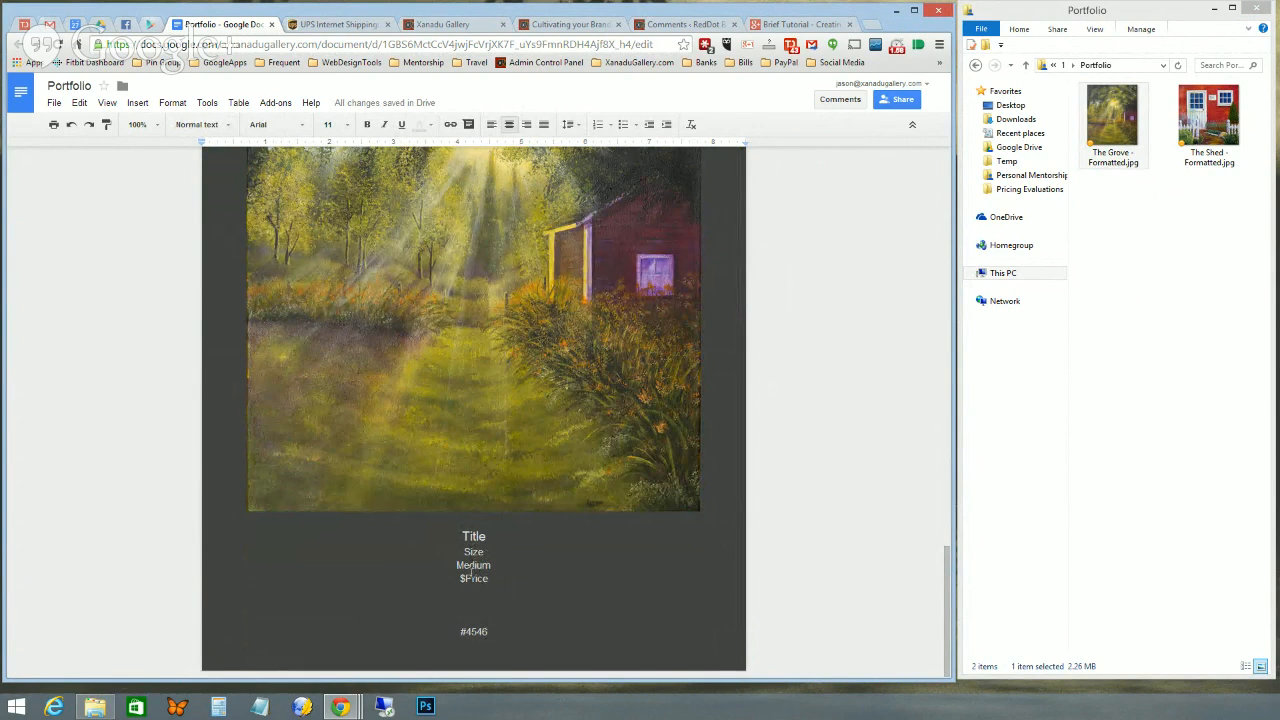
- Review the cover, Shed and Grove pages, then open the File menu
scroll(475, 566, "up", 8)
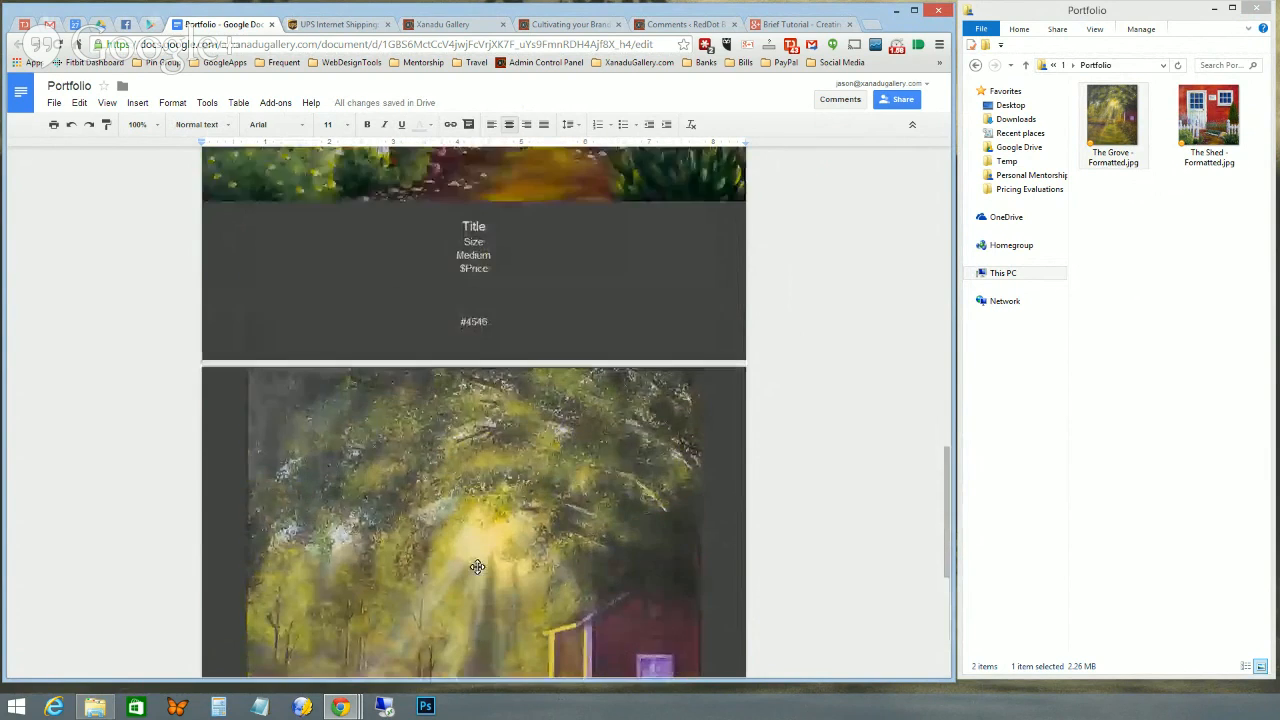
scroll(477, 566, "up", 5)
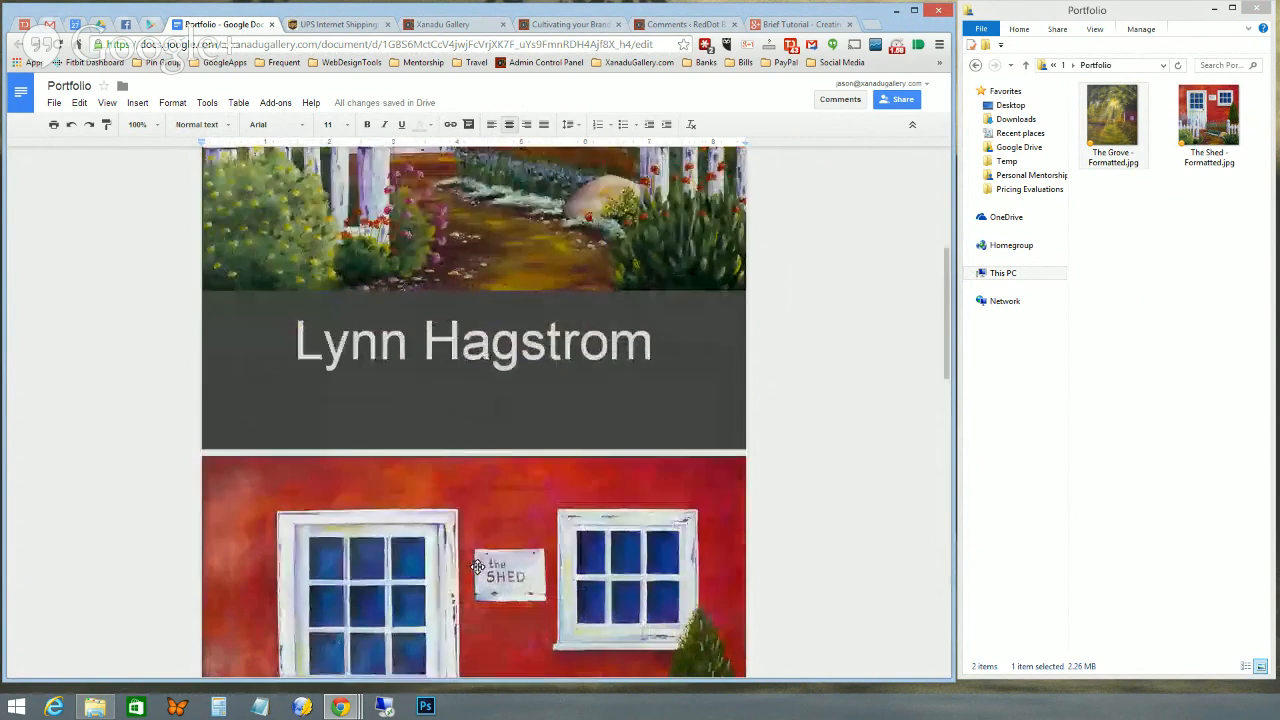
scroll(477, 566, "down", 7)
scroll(478, 566, "down", 5)
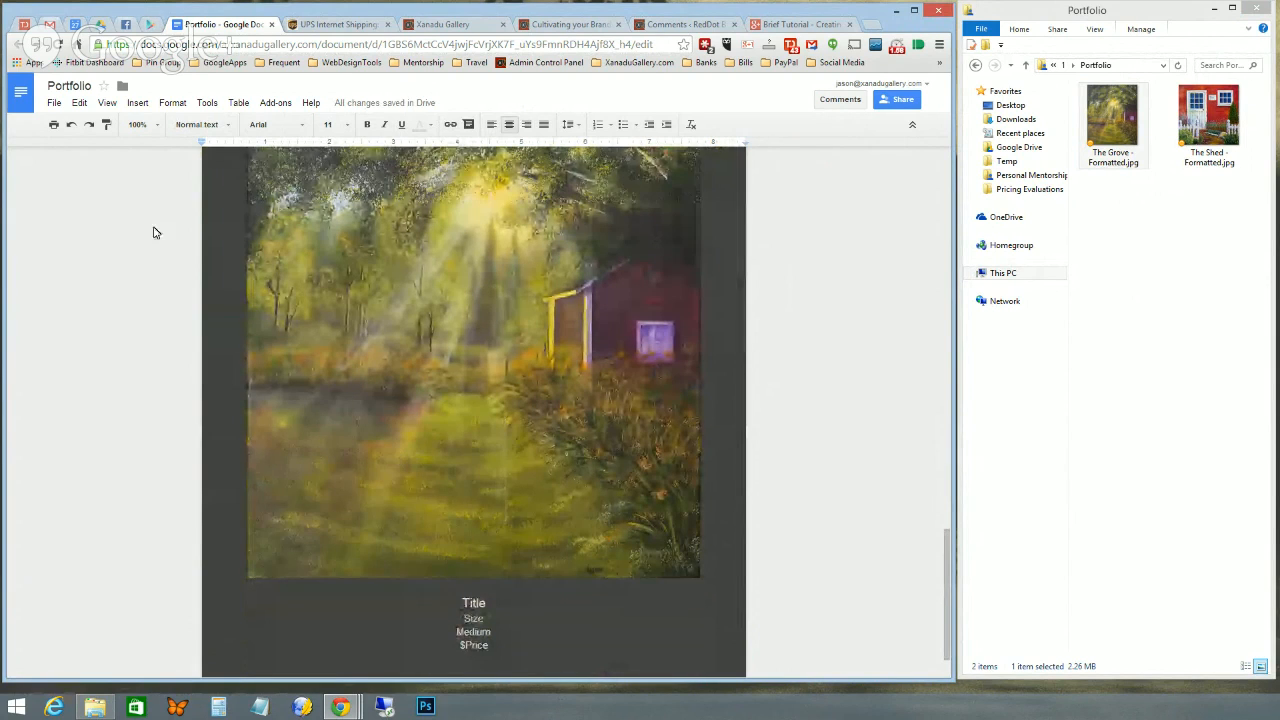
left_click(54, 104)
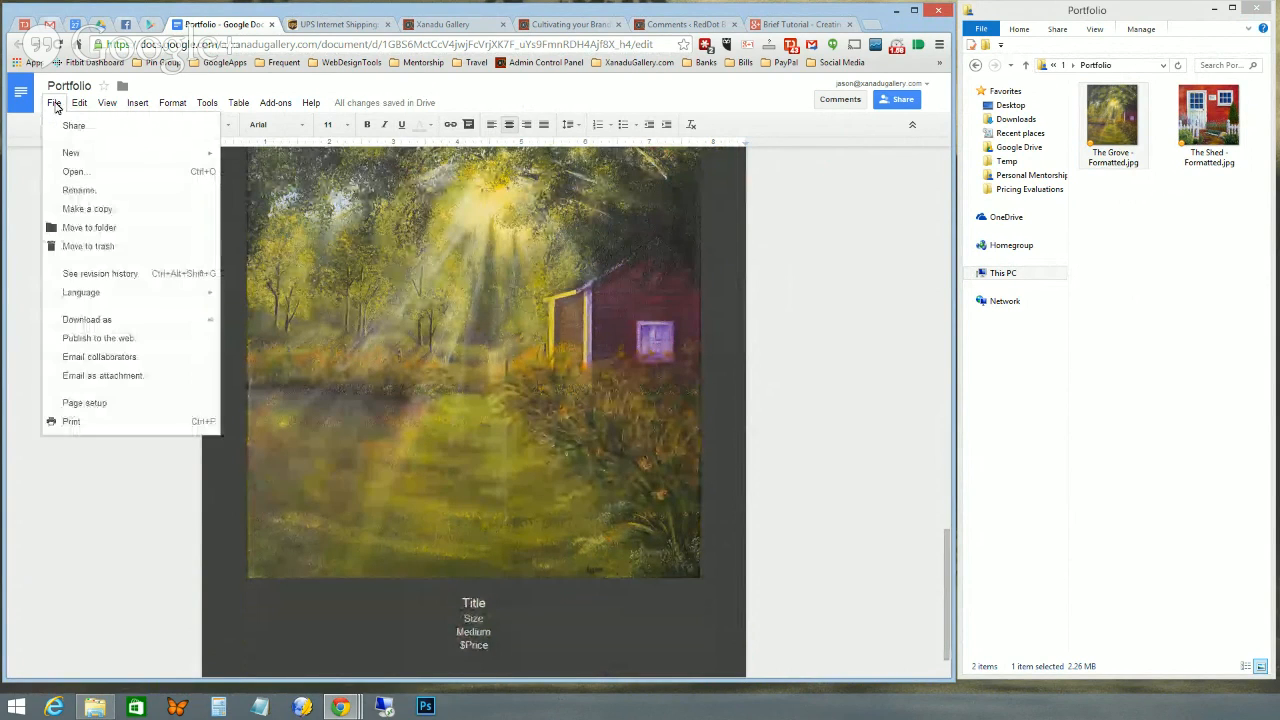
- Change the page colour to white in Page setup and review the pages
left_click(76, 406)
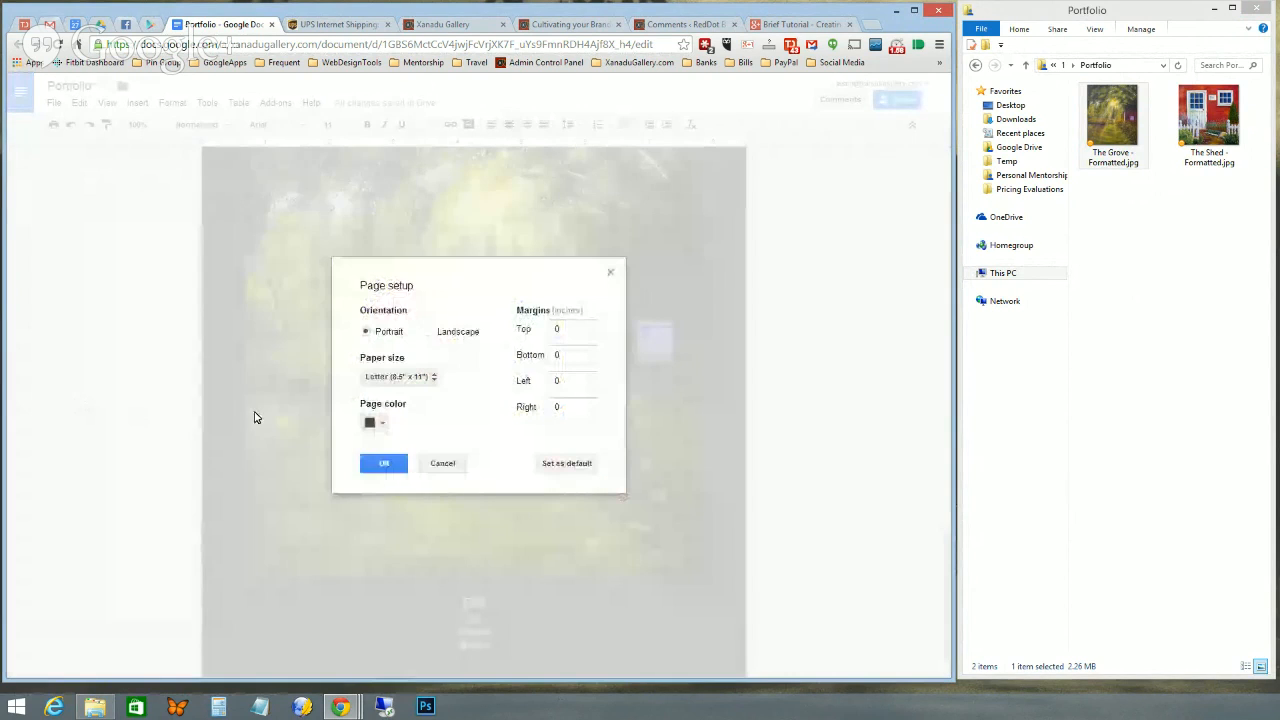
left_click(382, 426)
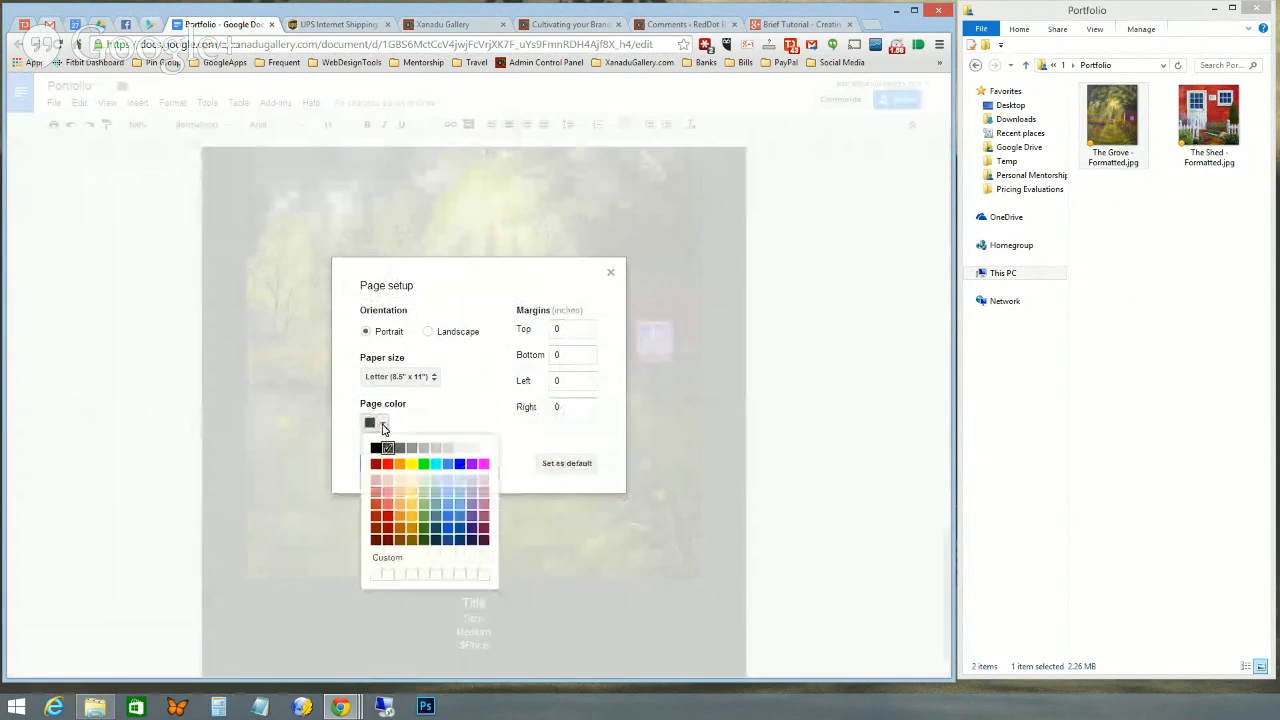
left_click(484, 451)
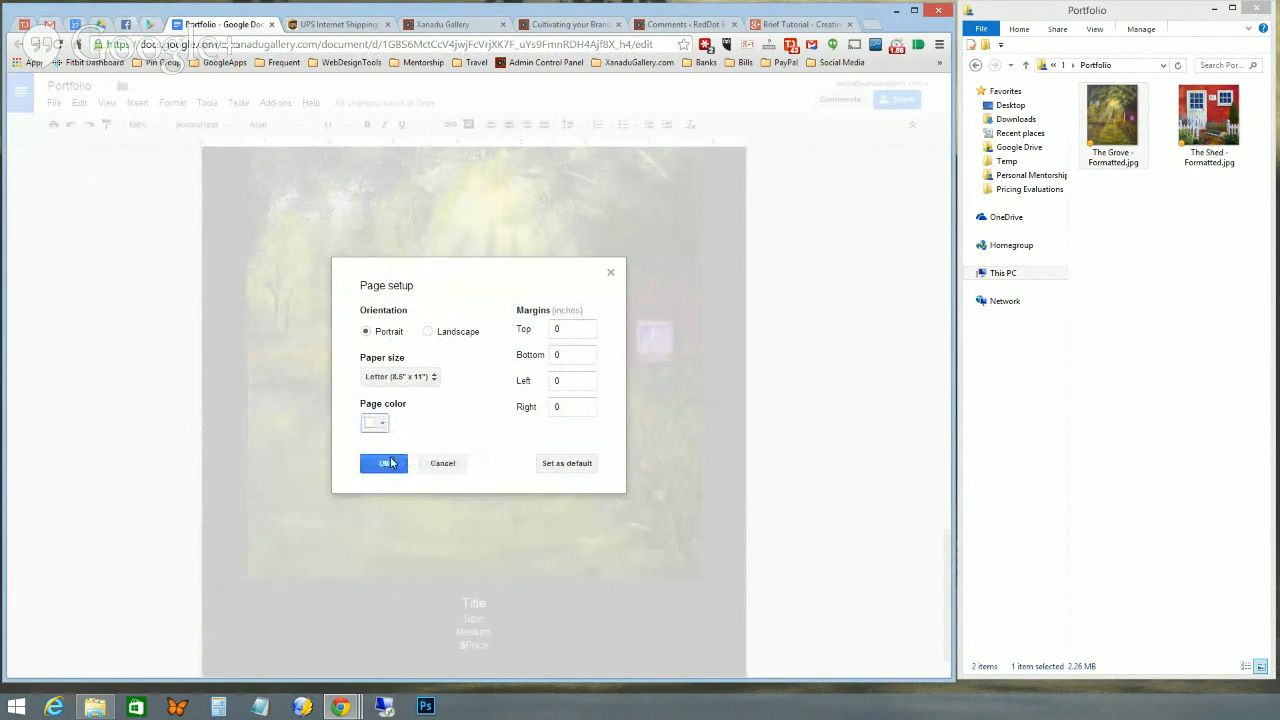
left_click(386, 463)
scroll(534, 645, "up", 6)
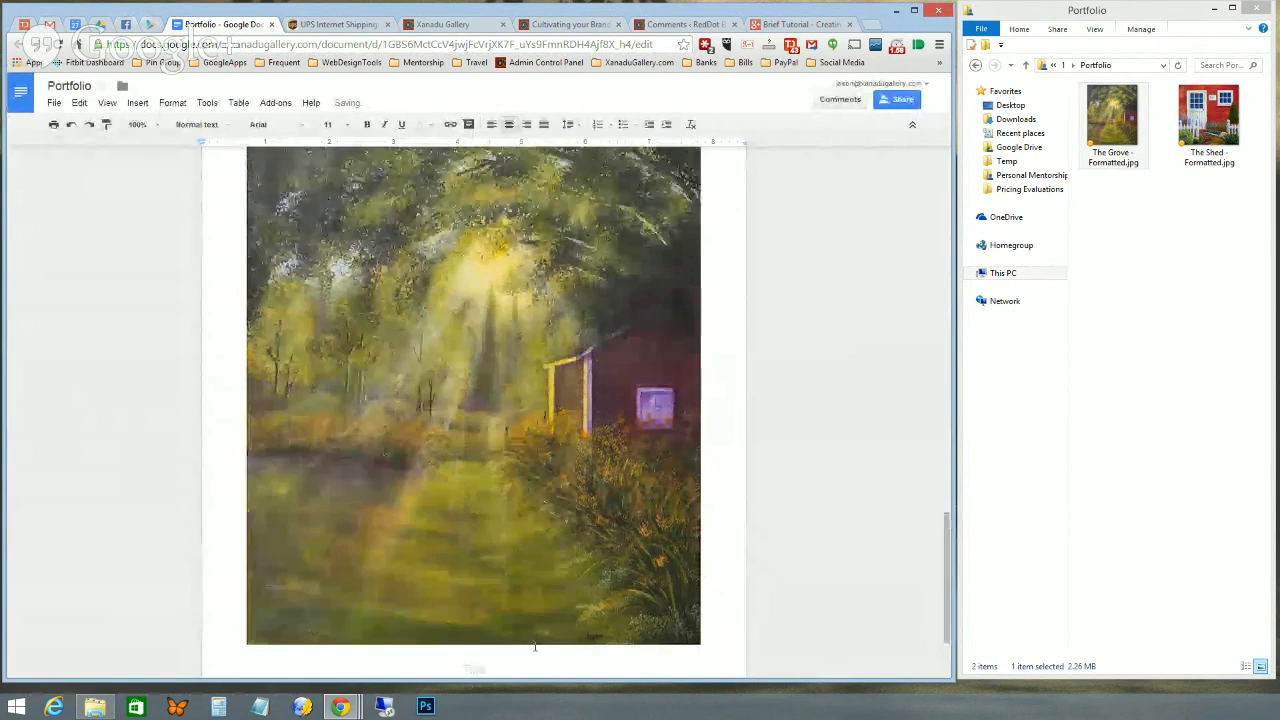
scroll(534, 645, "up", 5)
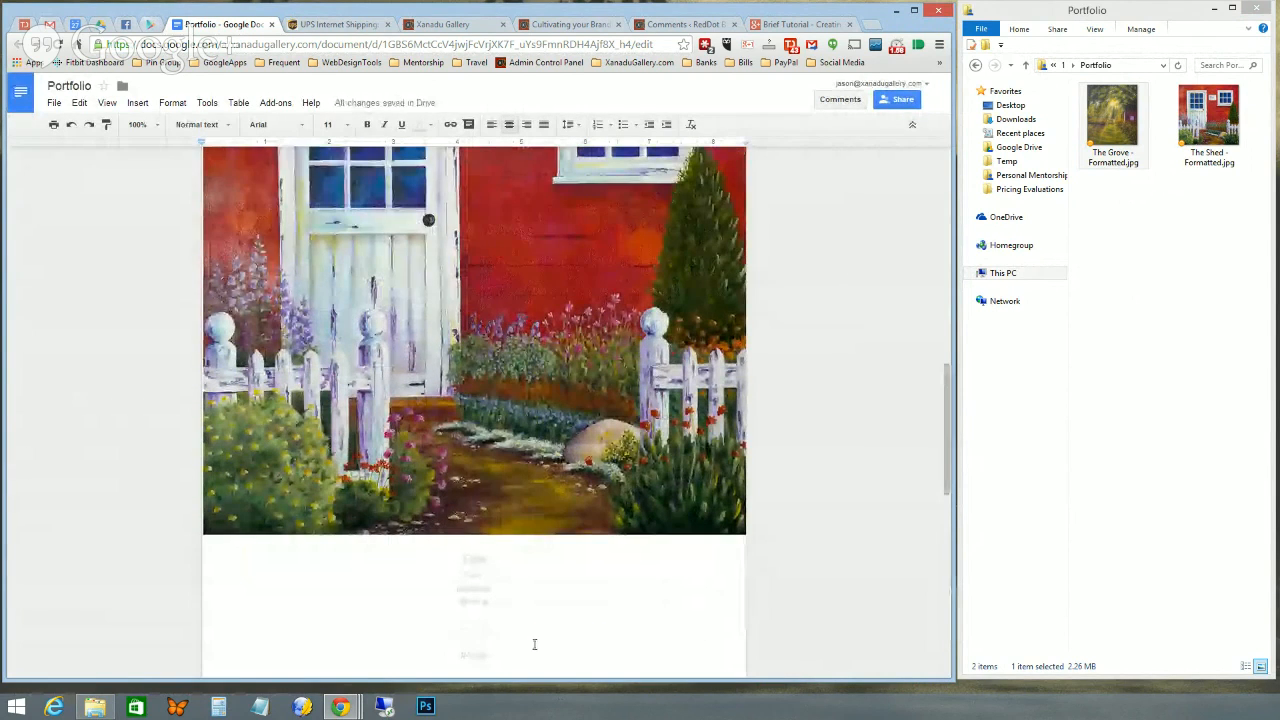
scroll(534, 645, "up", 1)
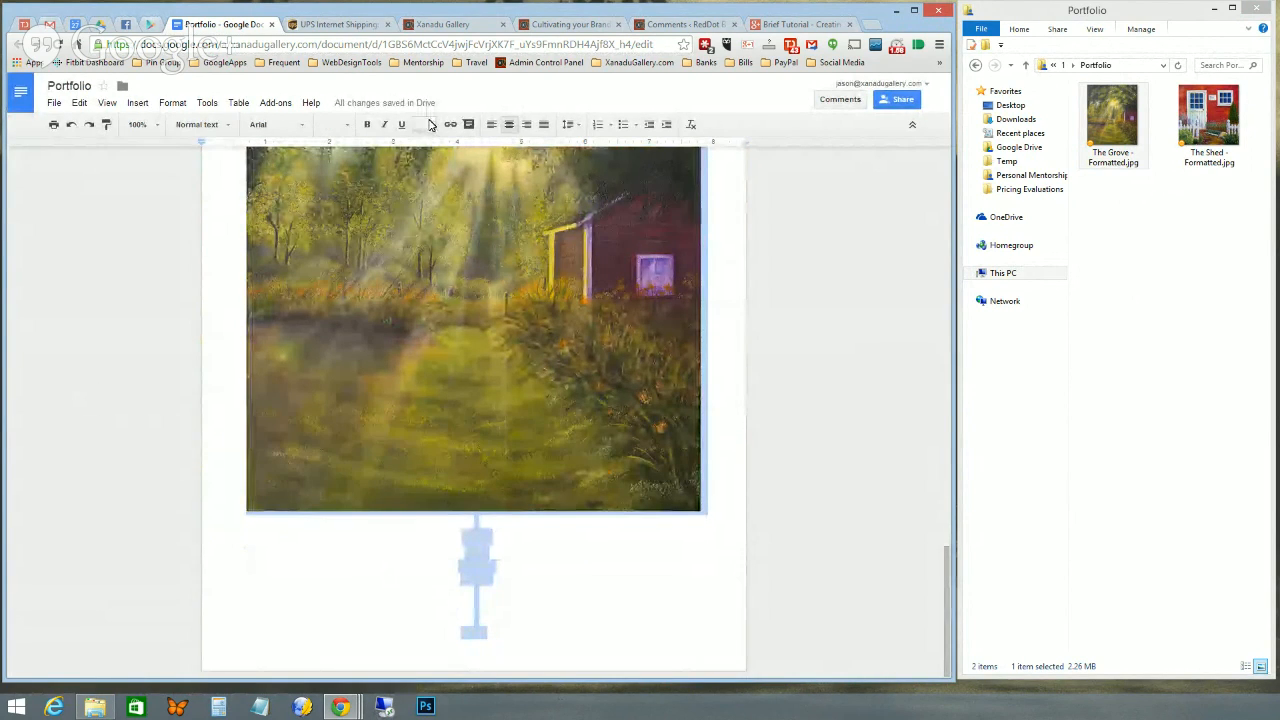
- Colour the caption text grey so it reads on white, then review every page
left_click(430, 124)
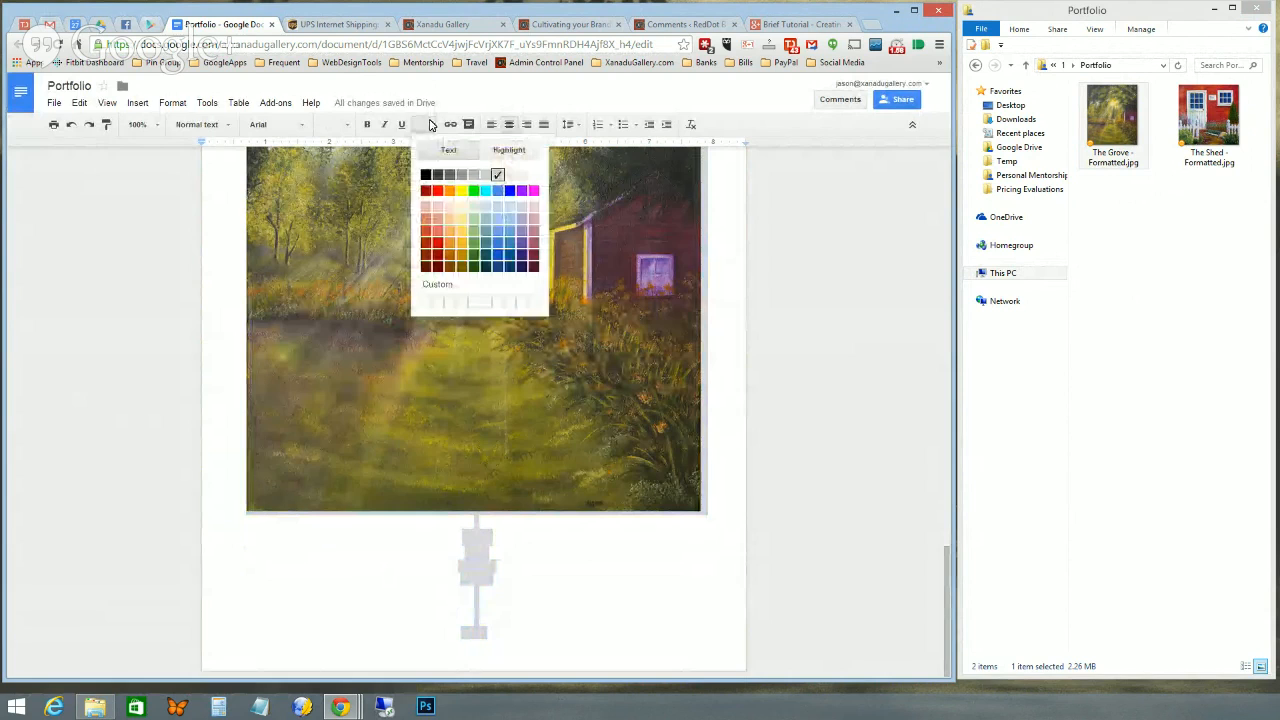
left_click(449, 176)
left_click(558, 618)
scroll(558, 618, "up", 10)
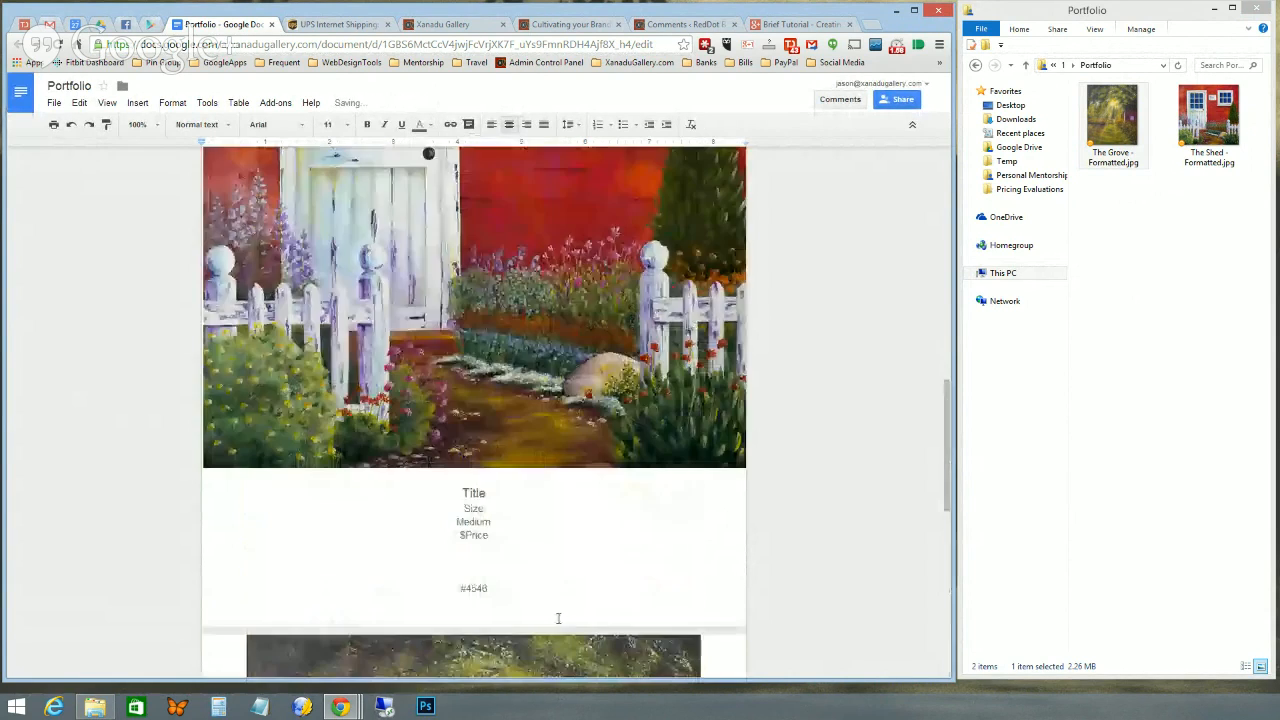
scroll(558, 618, "up", 10)
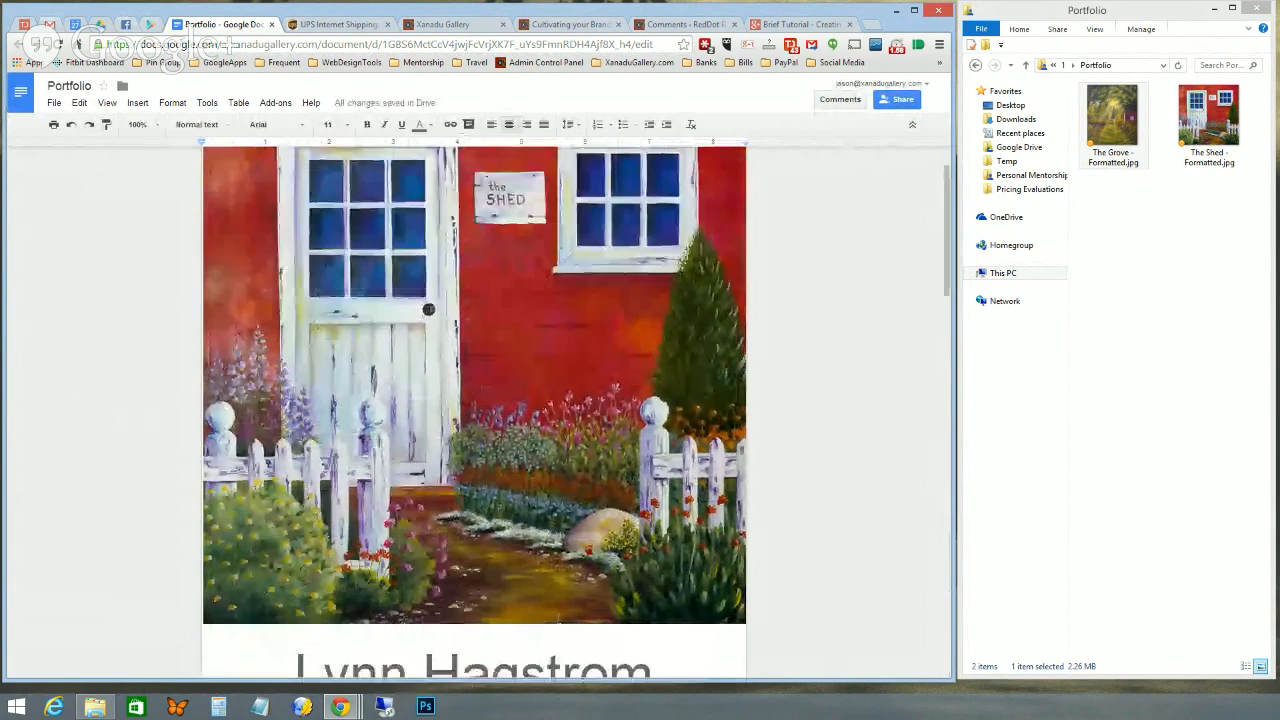
scroll(558, 618, "down", 5)
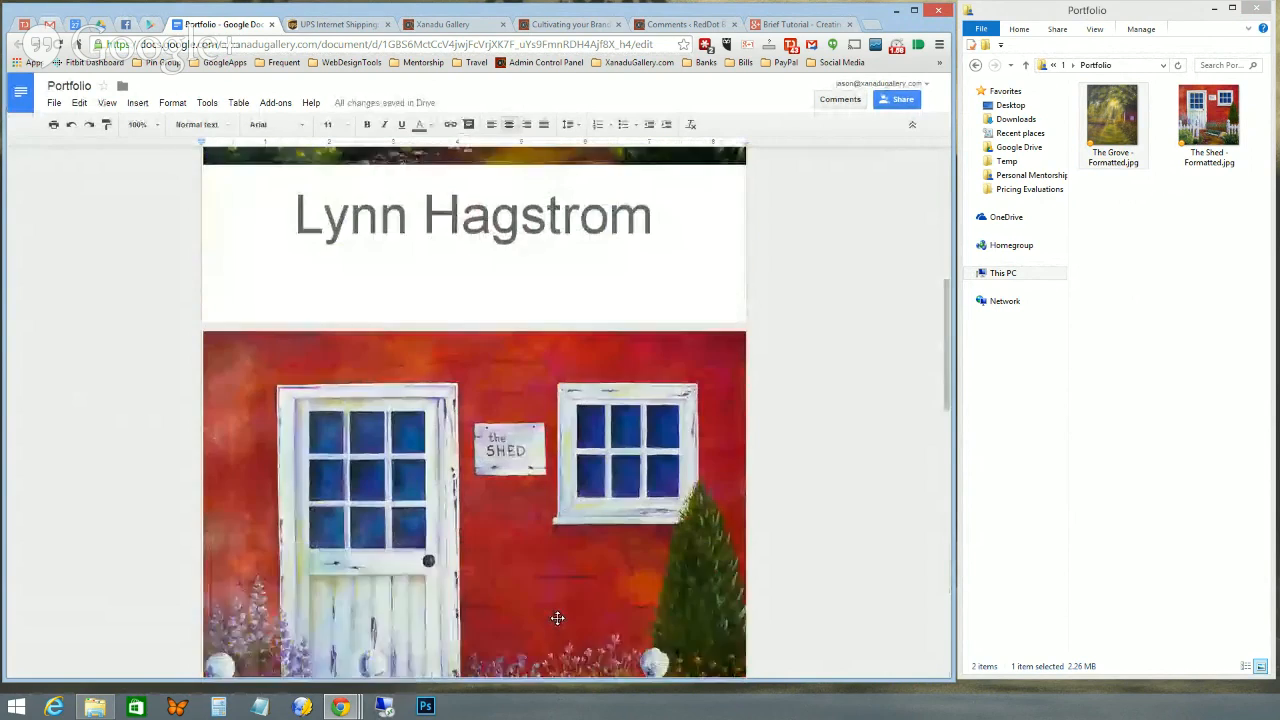
scroll(557, 618, "down", 5)
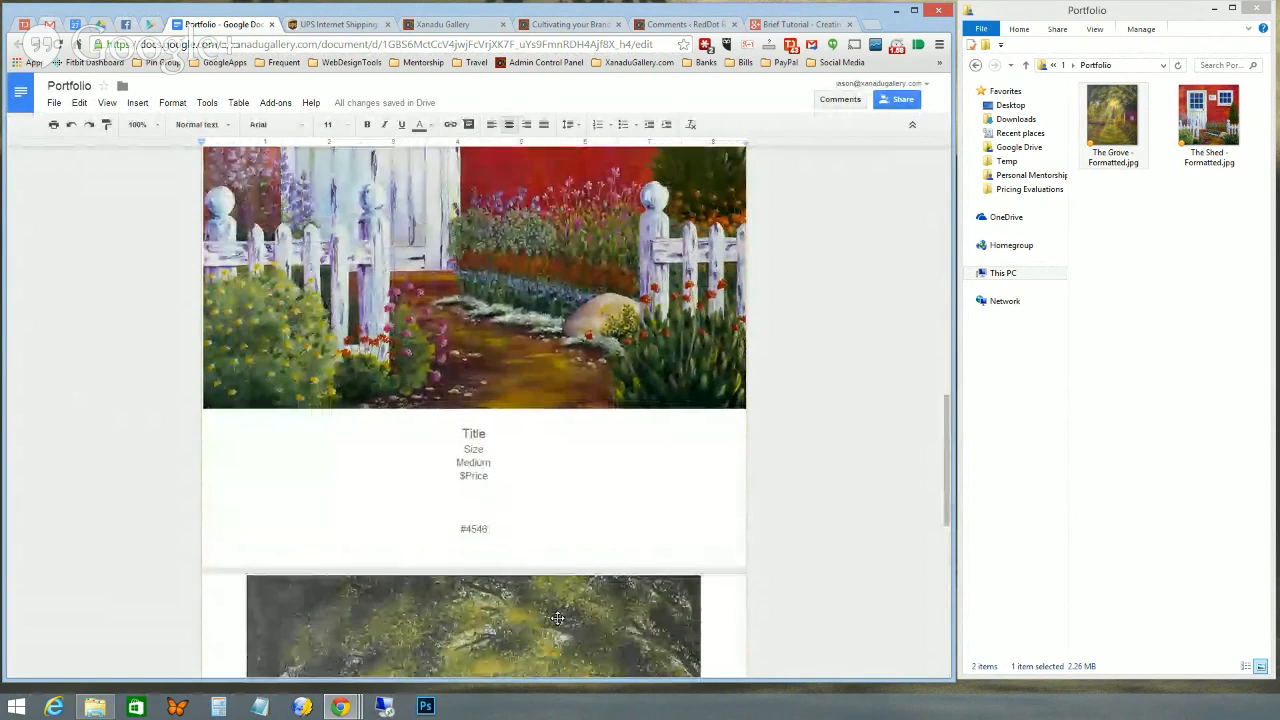
scroll(557, 618, "down", 5)
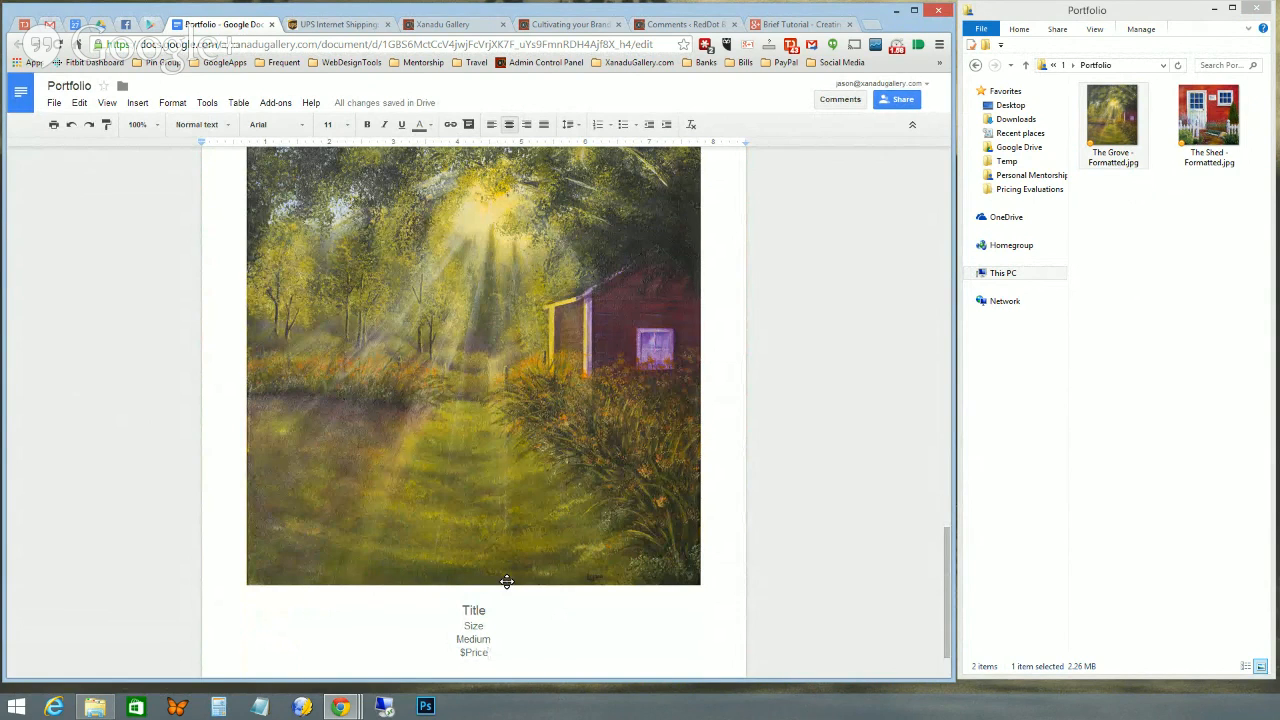
scroll(507, 582, "up", 8)
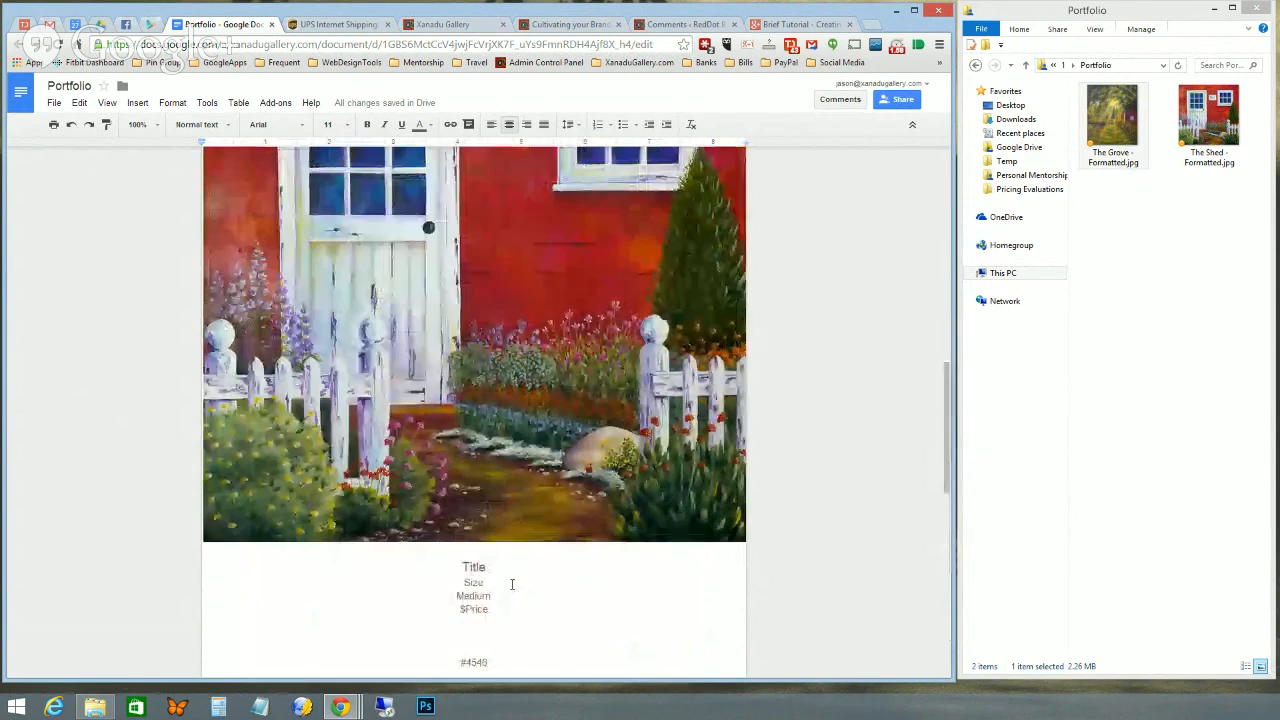
scroll(511, 585, "up", 10)
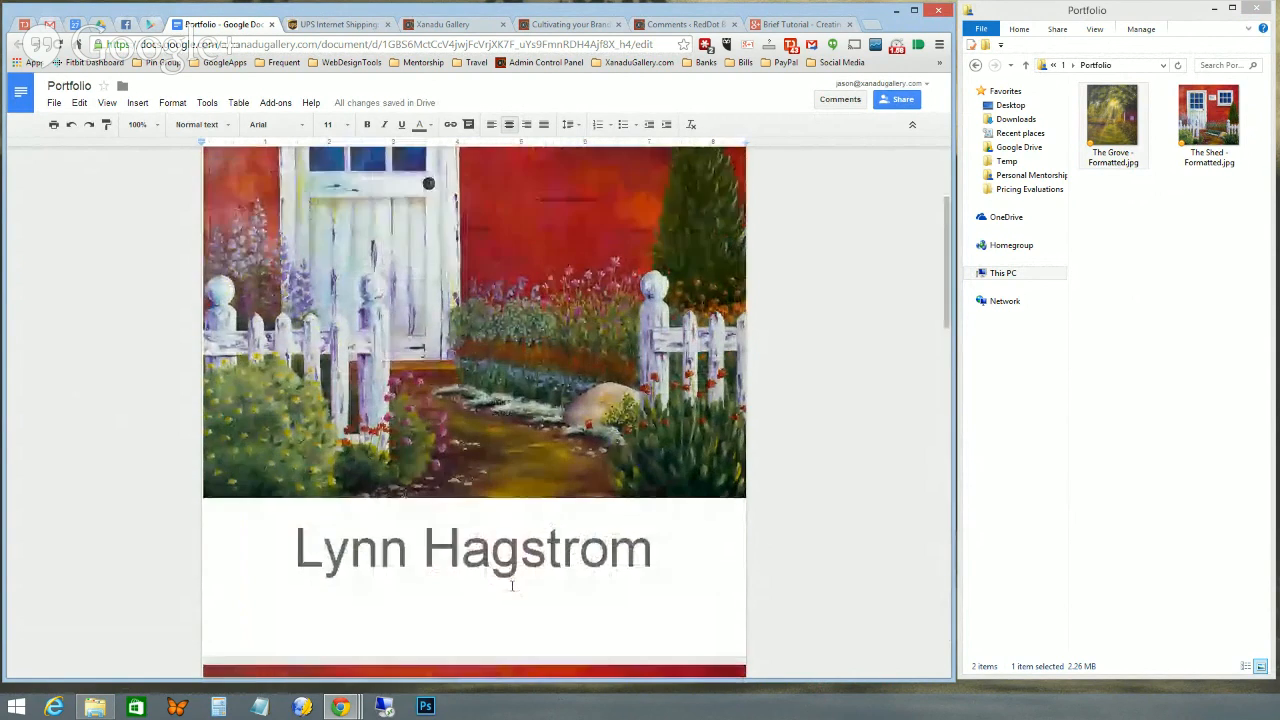
scroll(511, 585, "up", 4)
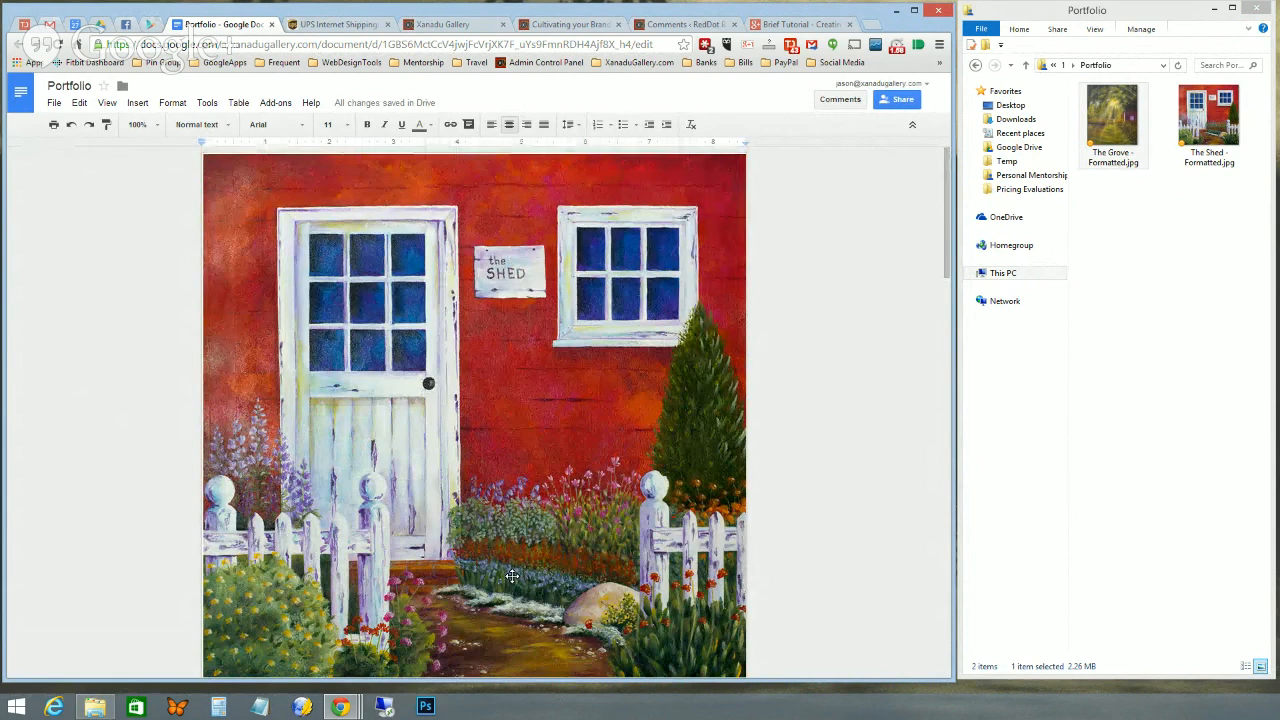
left_click(54, 126)
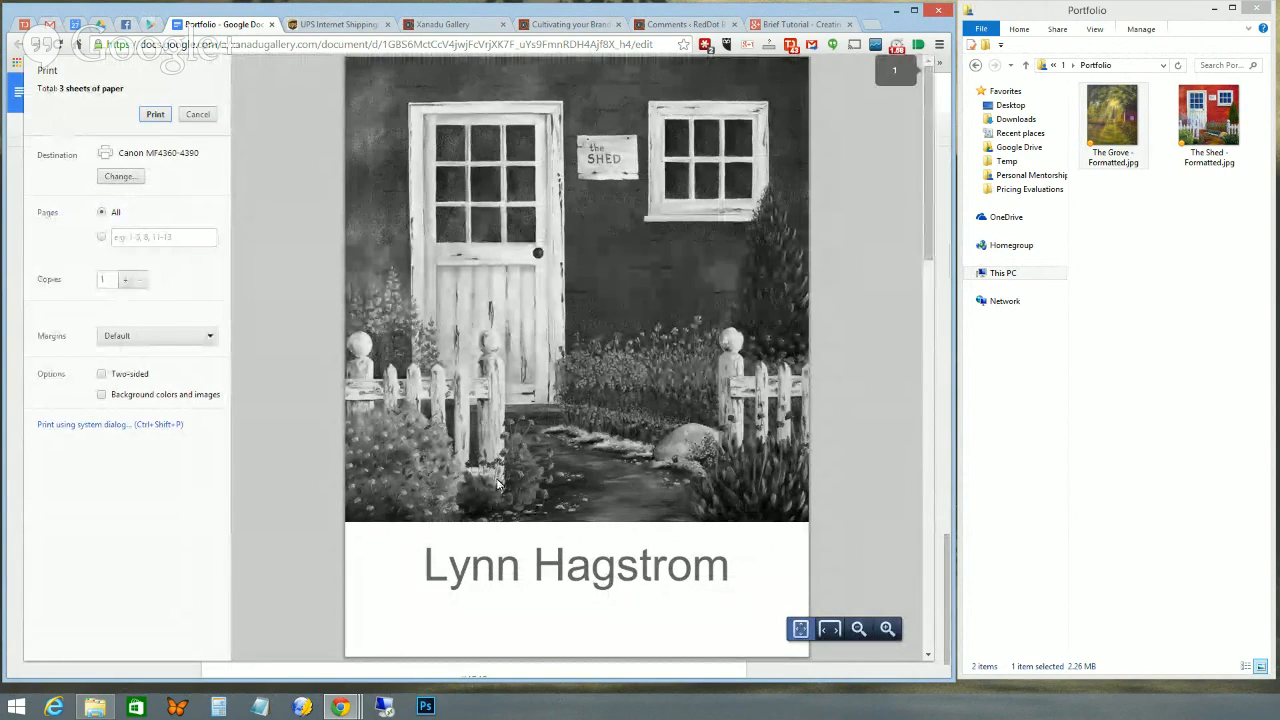
left_click(193, 117)
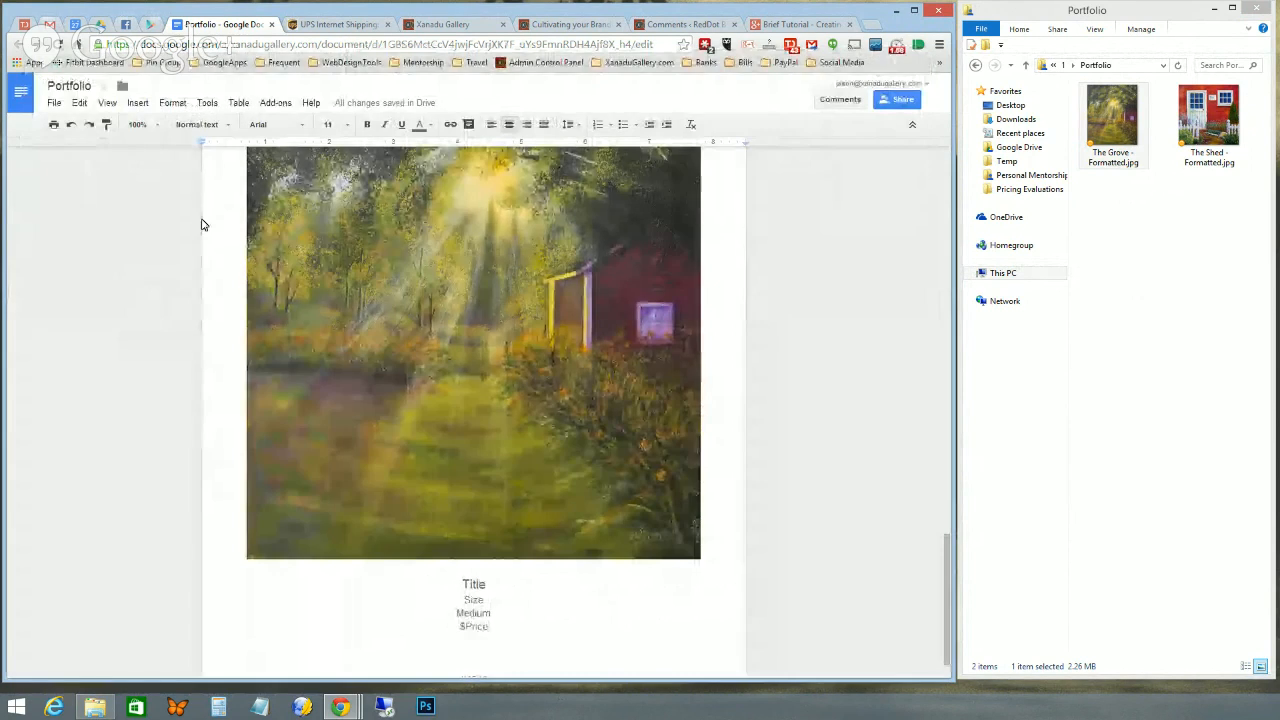
scroll(214, 299, "down", 5)
scroll(214, 299, "up", 8)
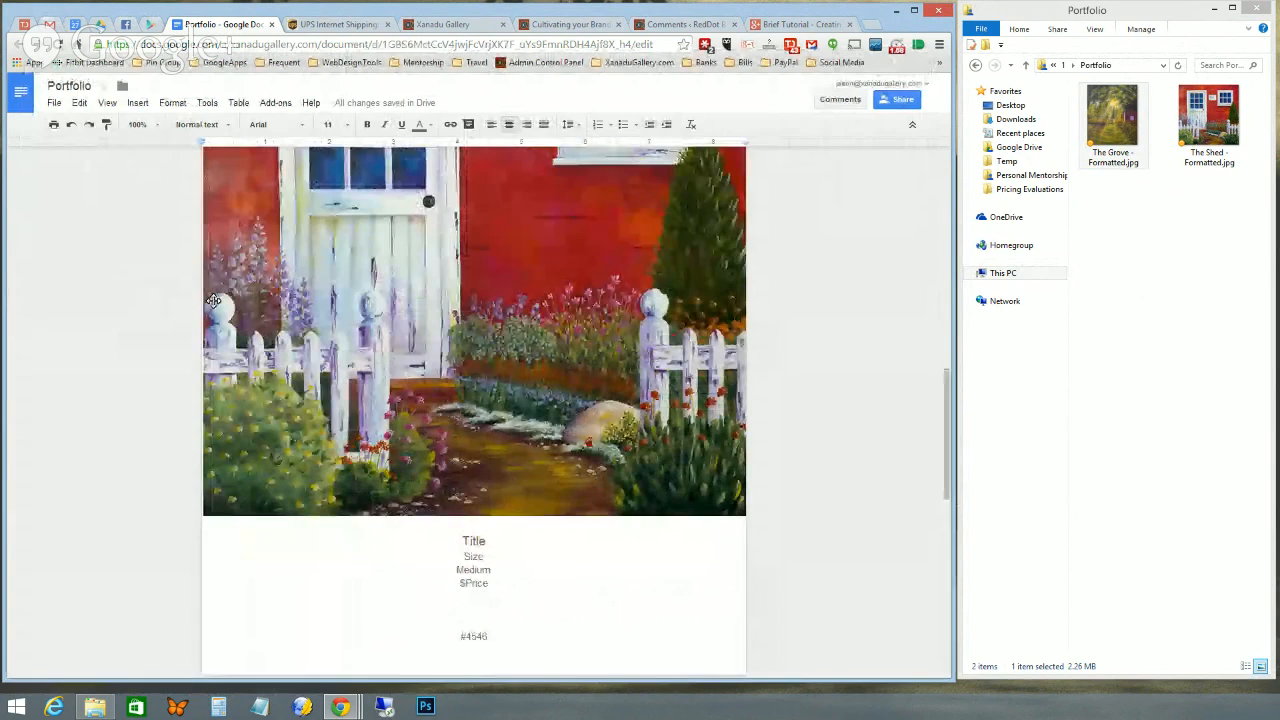
scroll(214, 300, "up", 2)
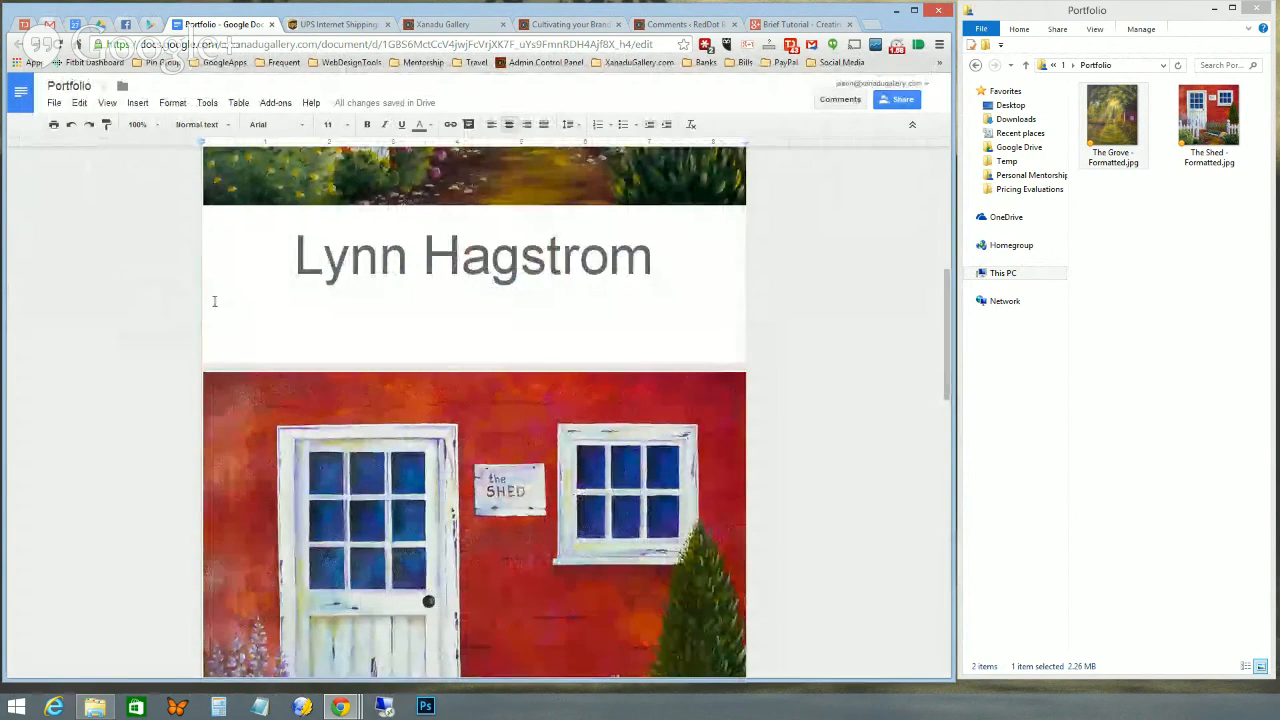
scroll(214, 305, "up", 1)
scroll(213, 312, "up", 5)
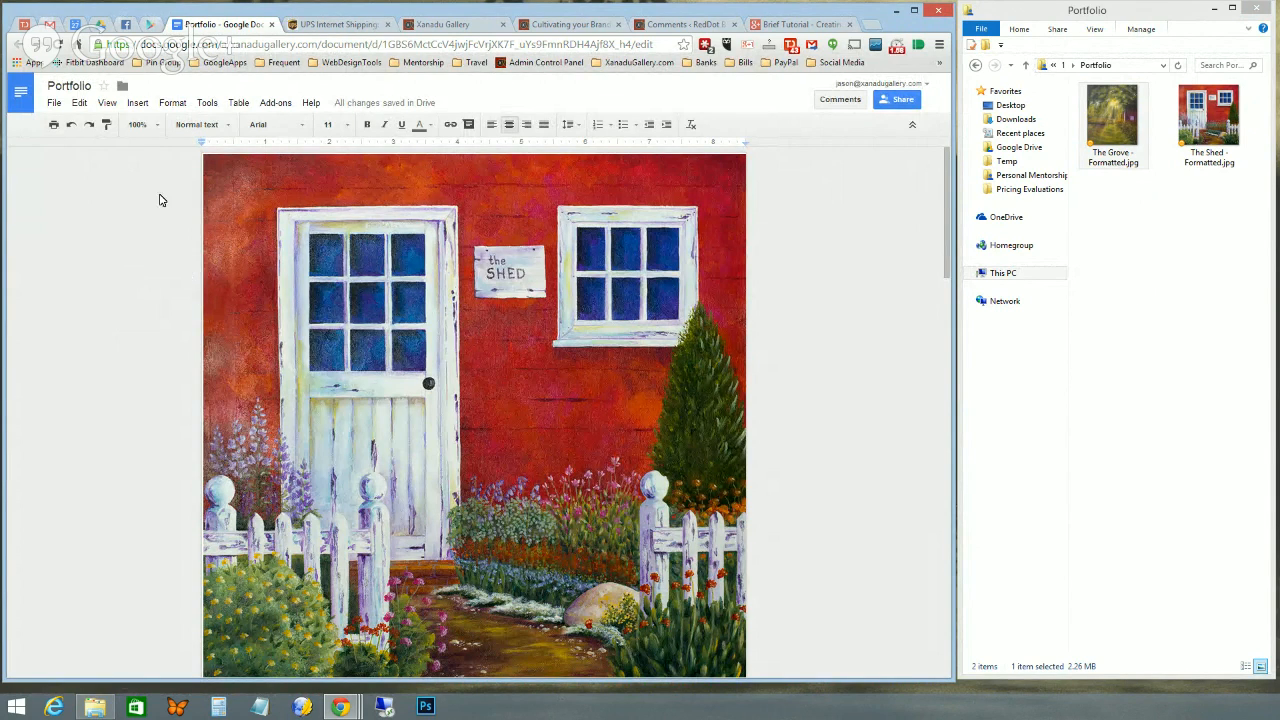
- Download the document as PDF, saving Portfolio.pdf as Adobe Acrobat Document in Sample Portfolio
left_click(54, 104)
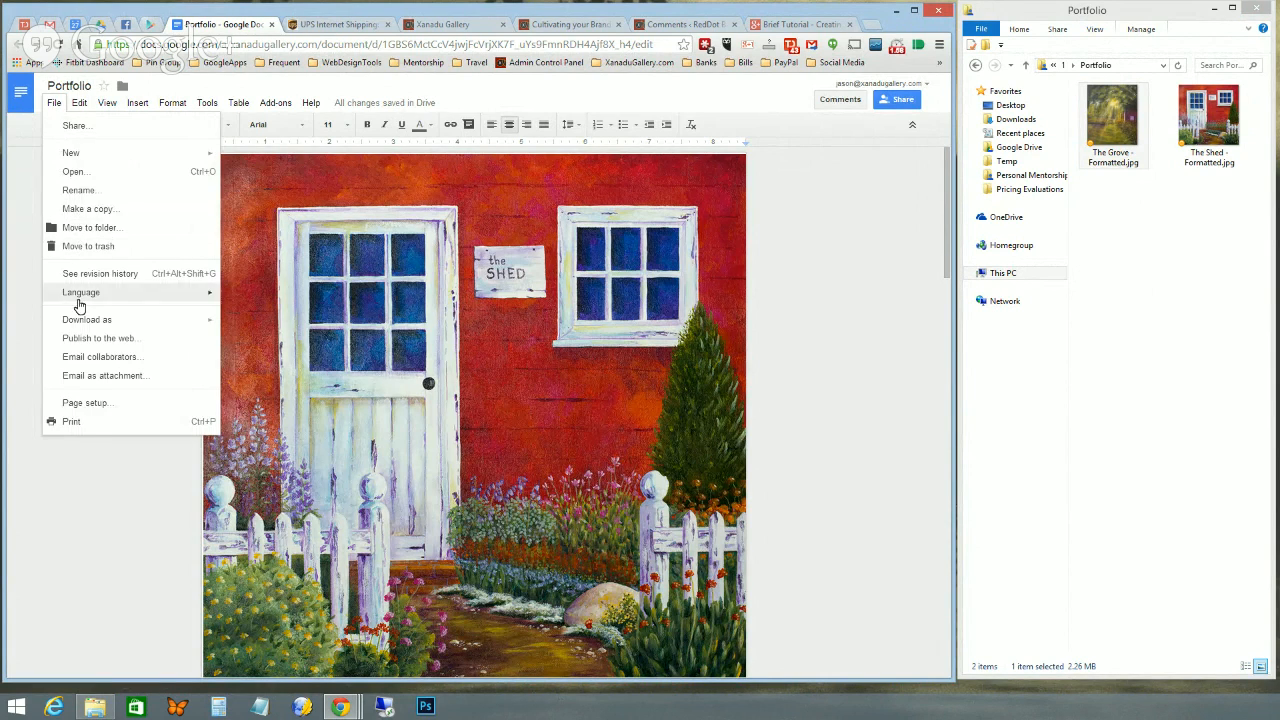
mouse_move(82, 325)
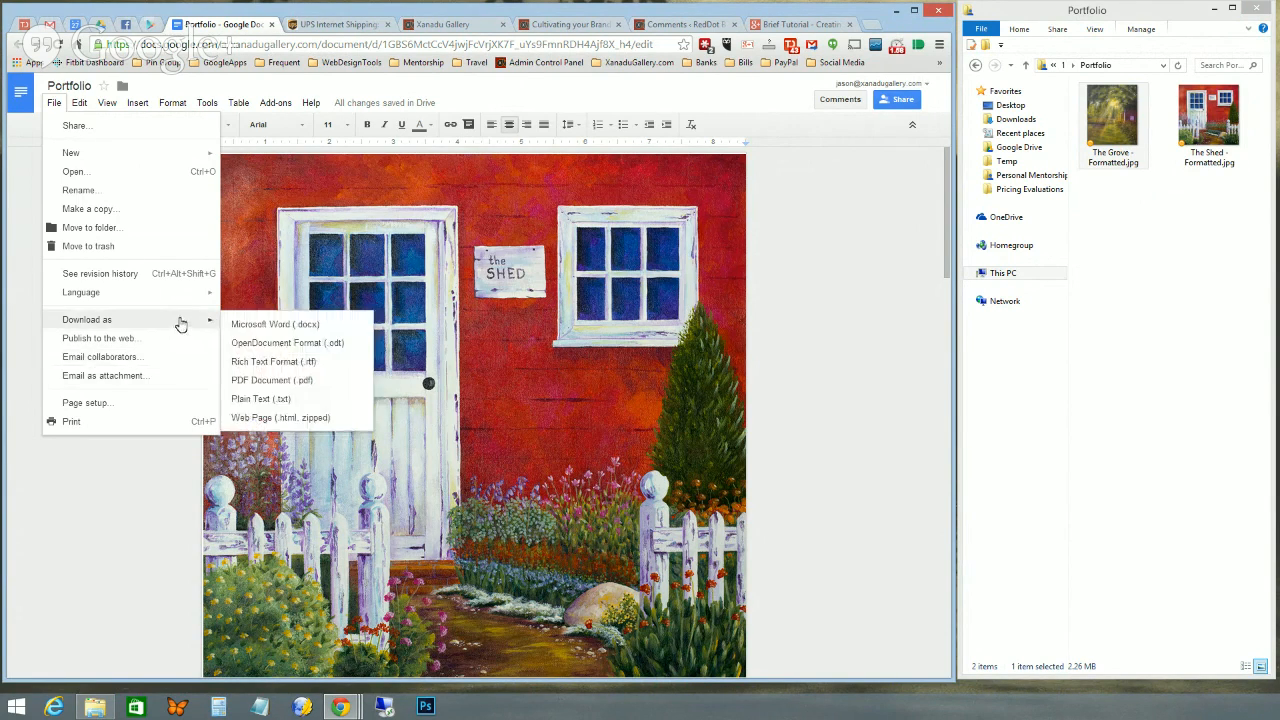
left_click(254, 380)
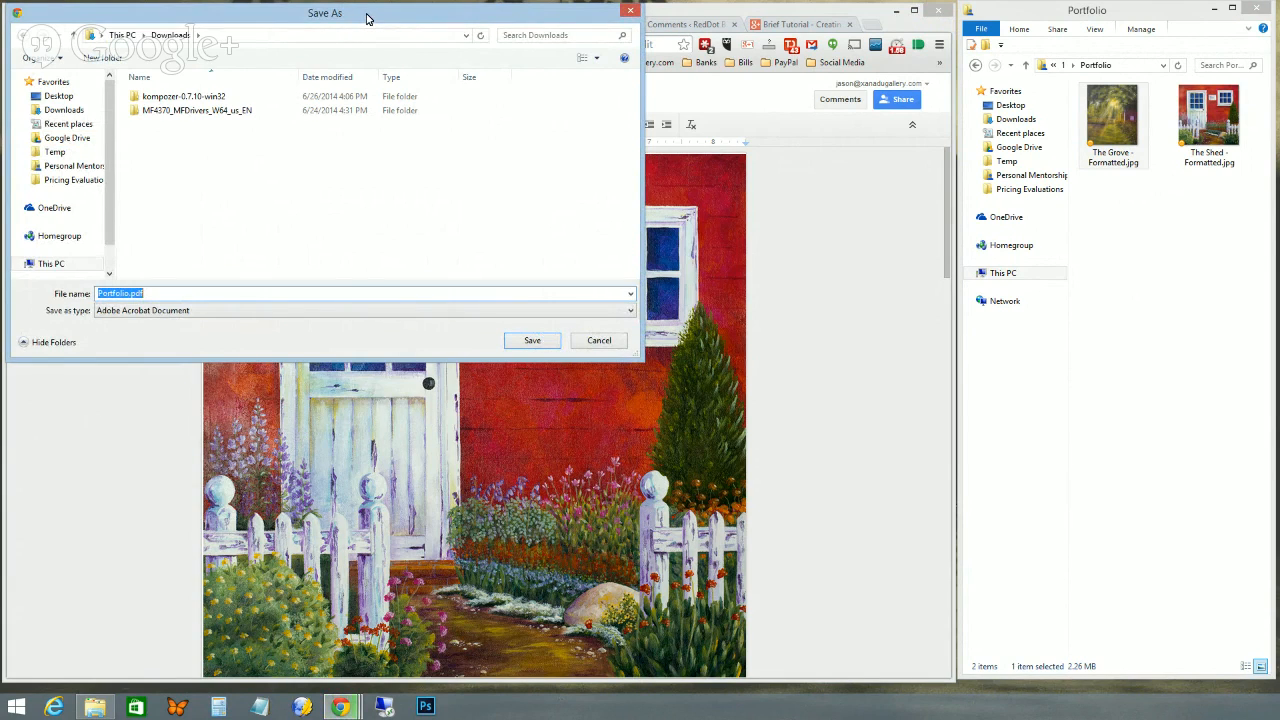
key("Escape")
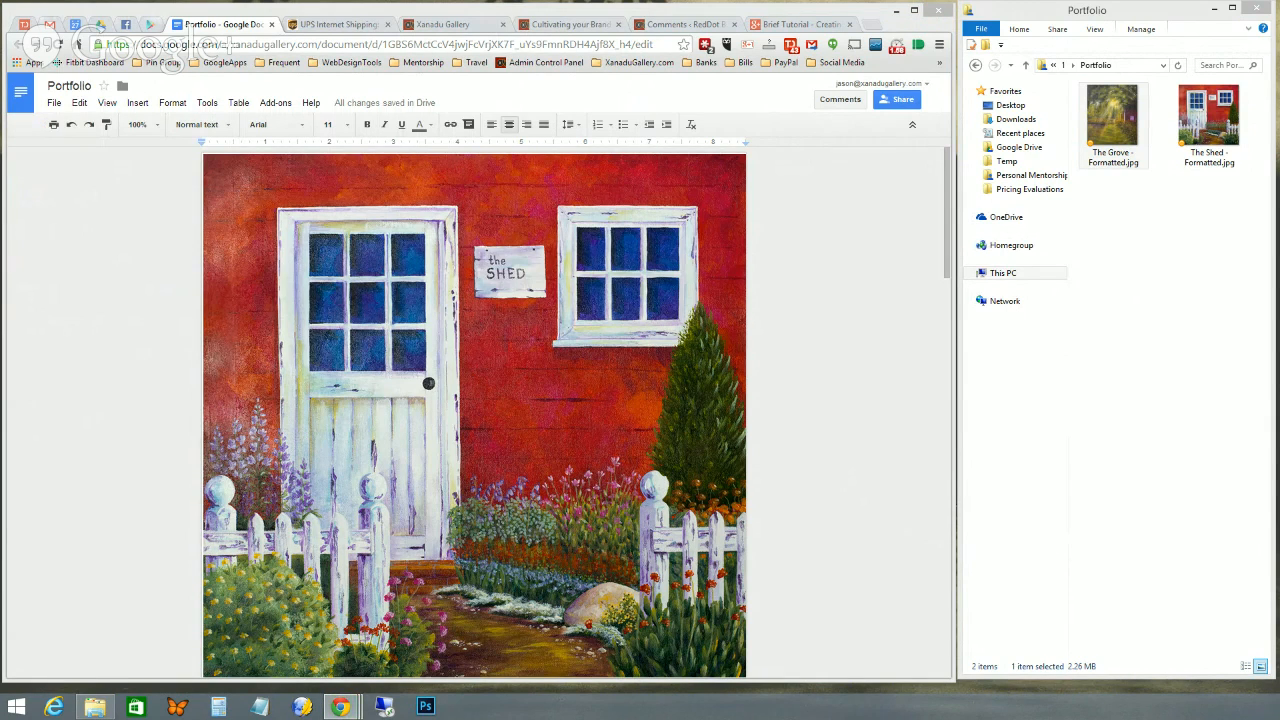
left_click_drag(247, 112, 466, 120)
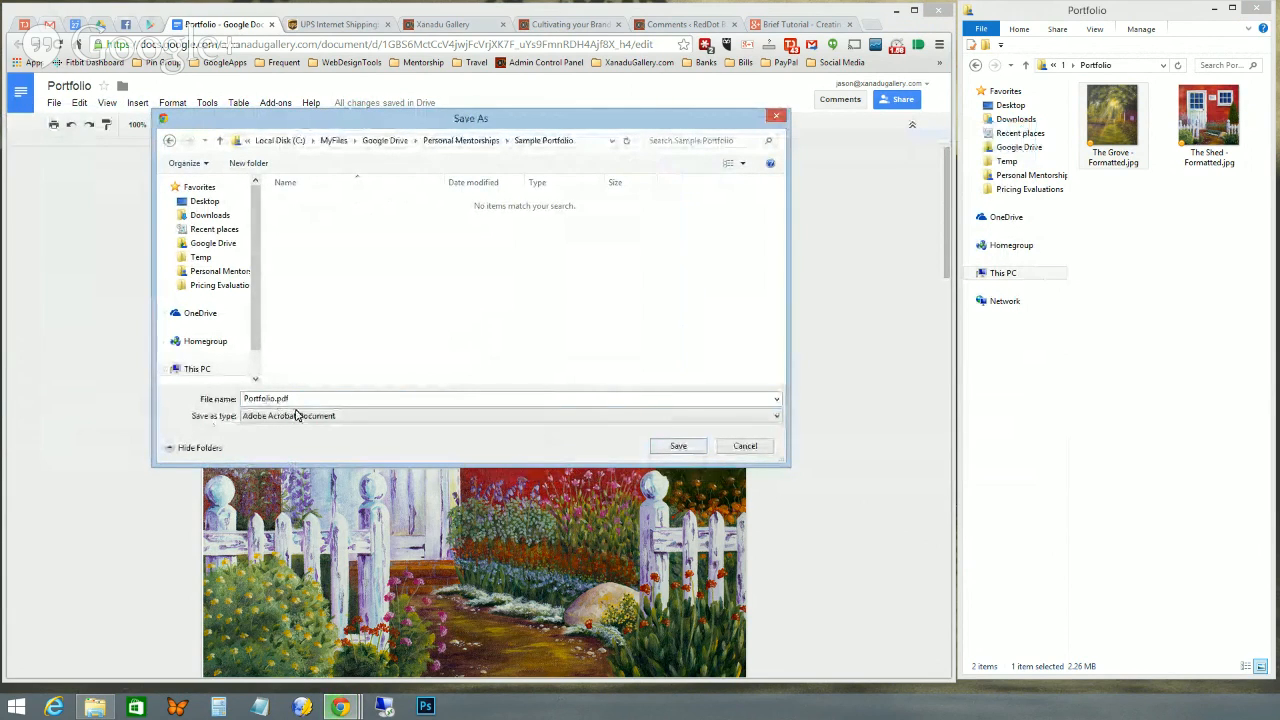
left_click(274, 417)
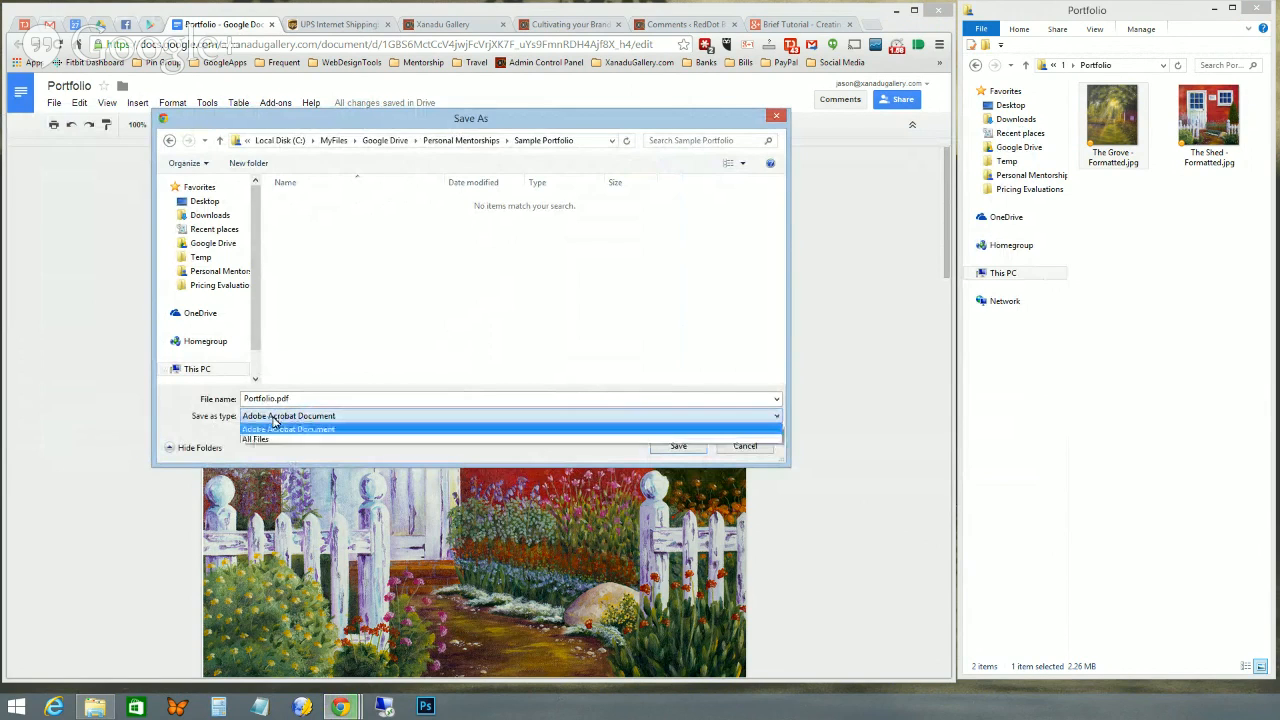
left_click(276, 428)
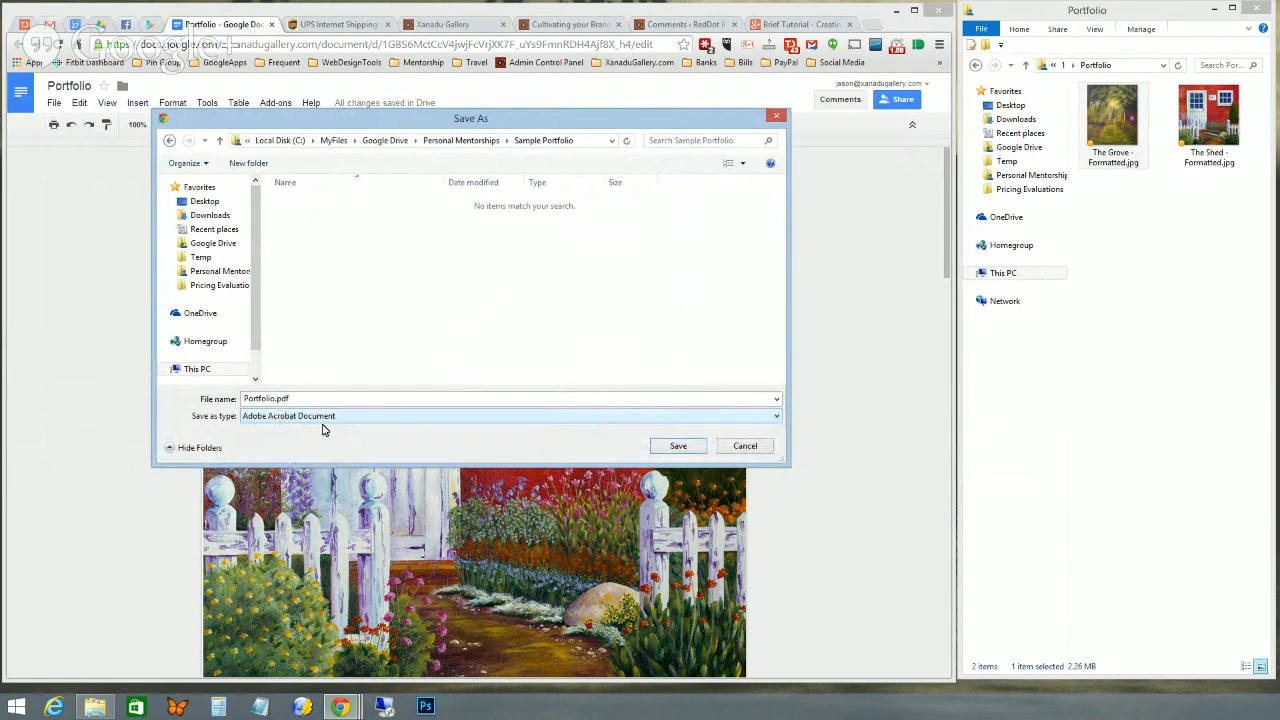
left_click(684, 447)
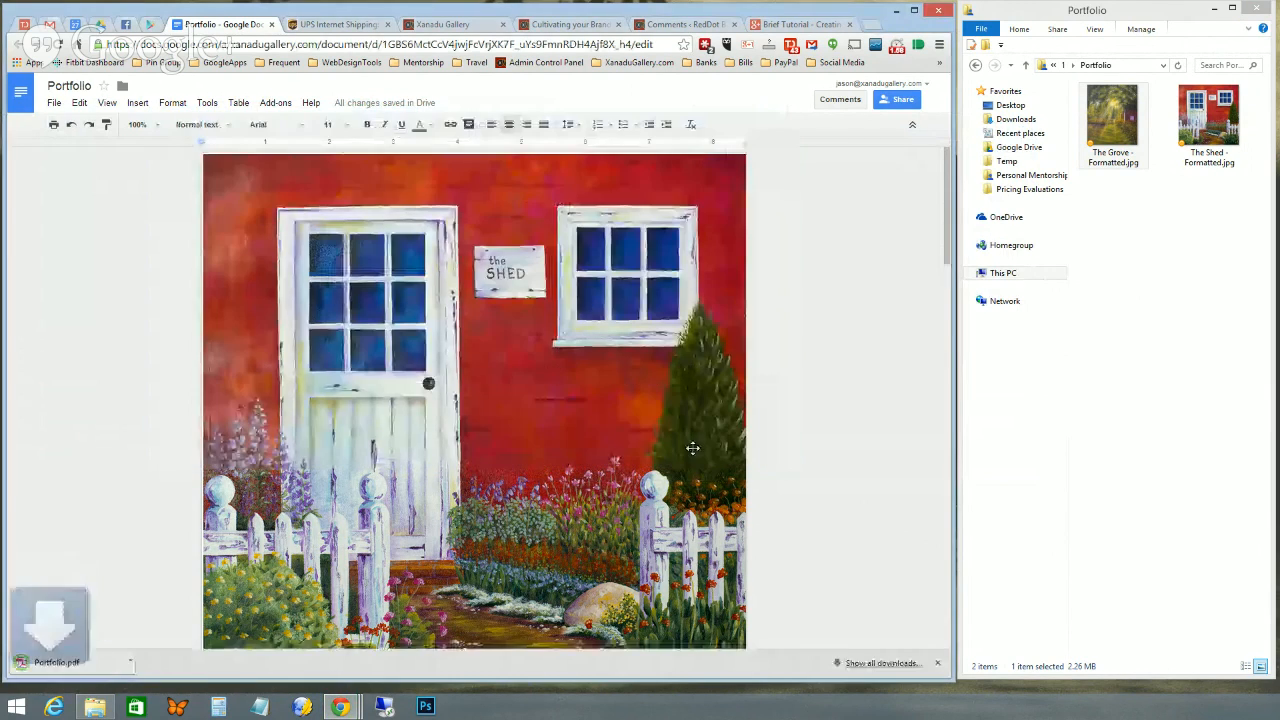
- Open Portfolio.pdf from its folder in a maximized Acrobat window, fitted to one full page
left_click(141, 662)
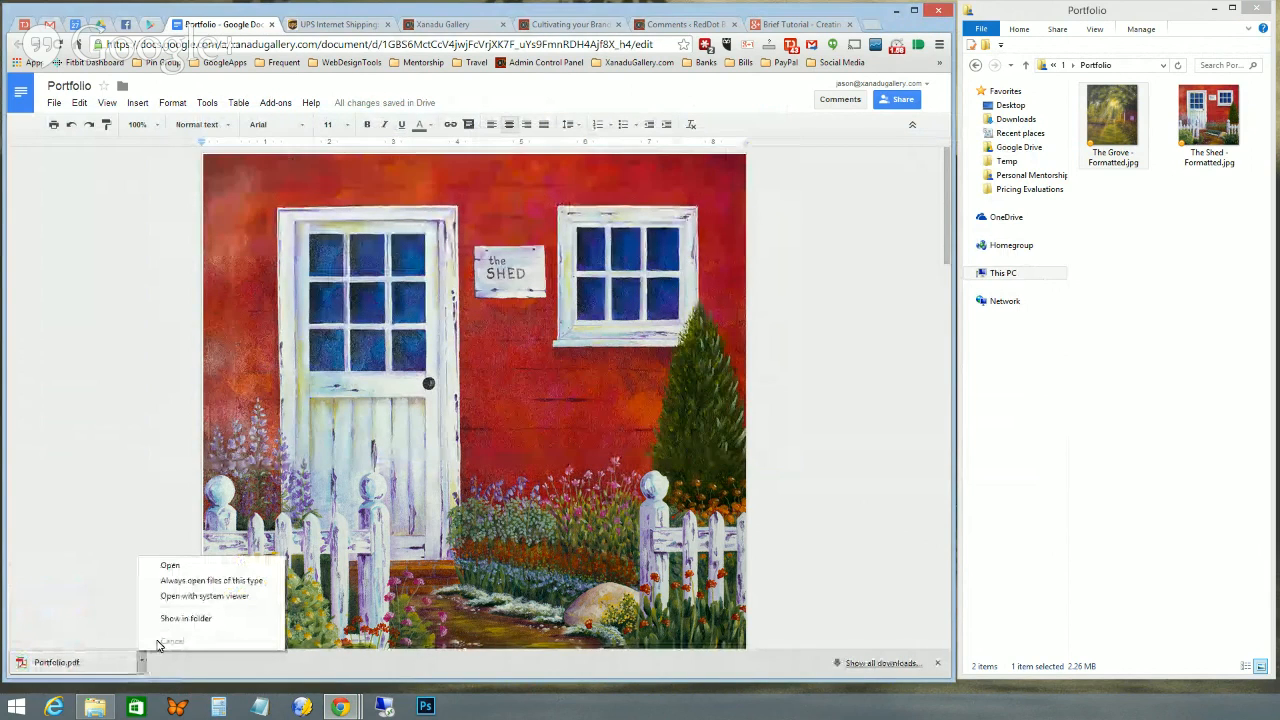
left_click(172, 622)
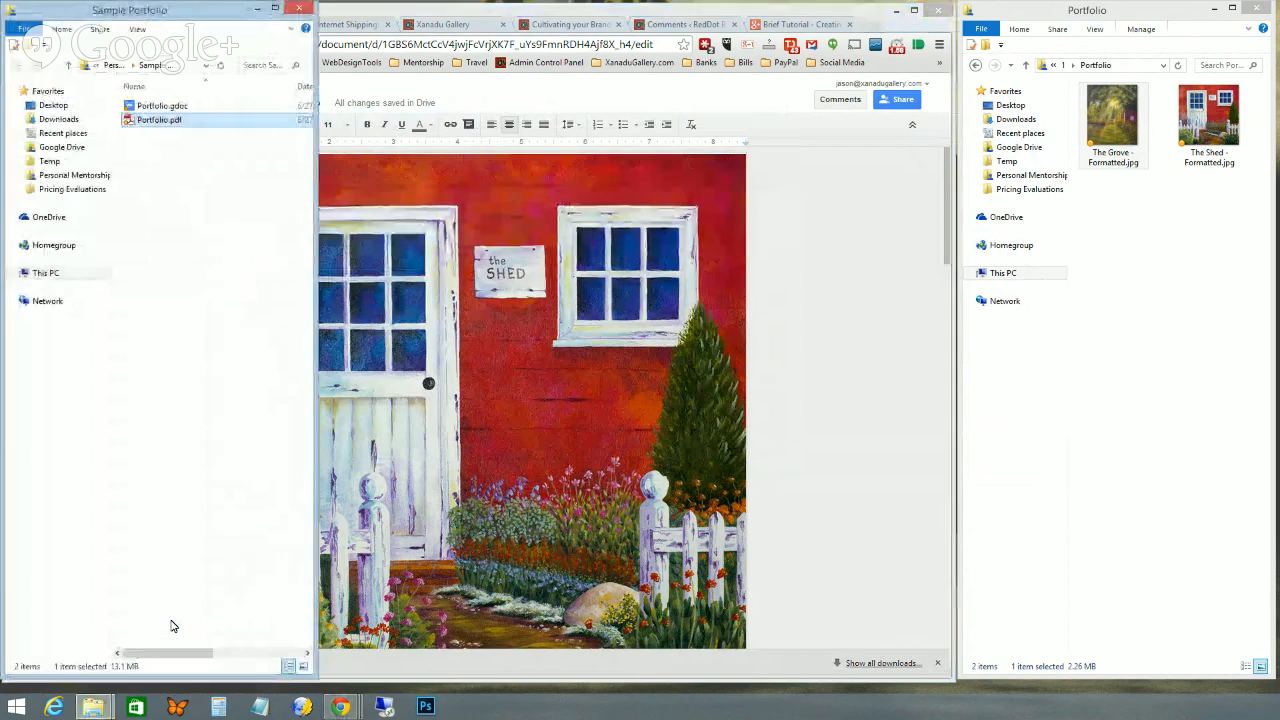
double_click(152, 119)
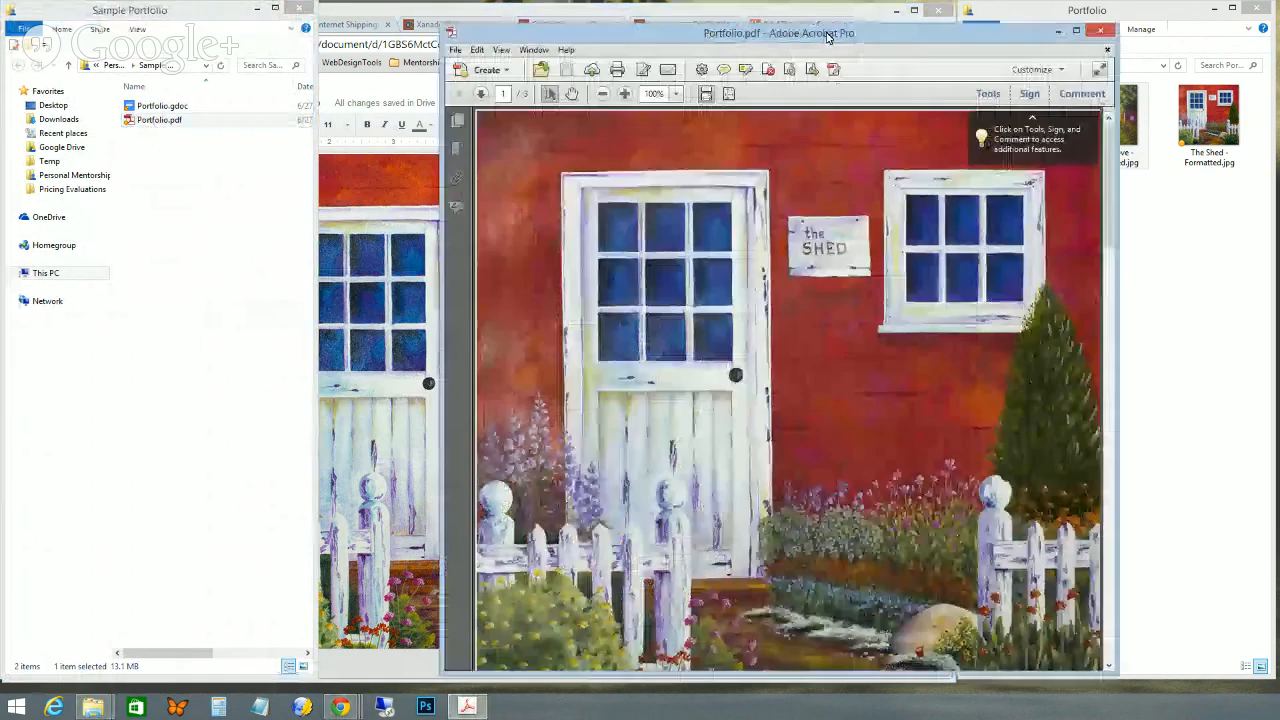
left_click_drag(800, 34, 475, 15)
double_click(475, 13)
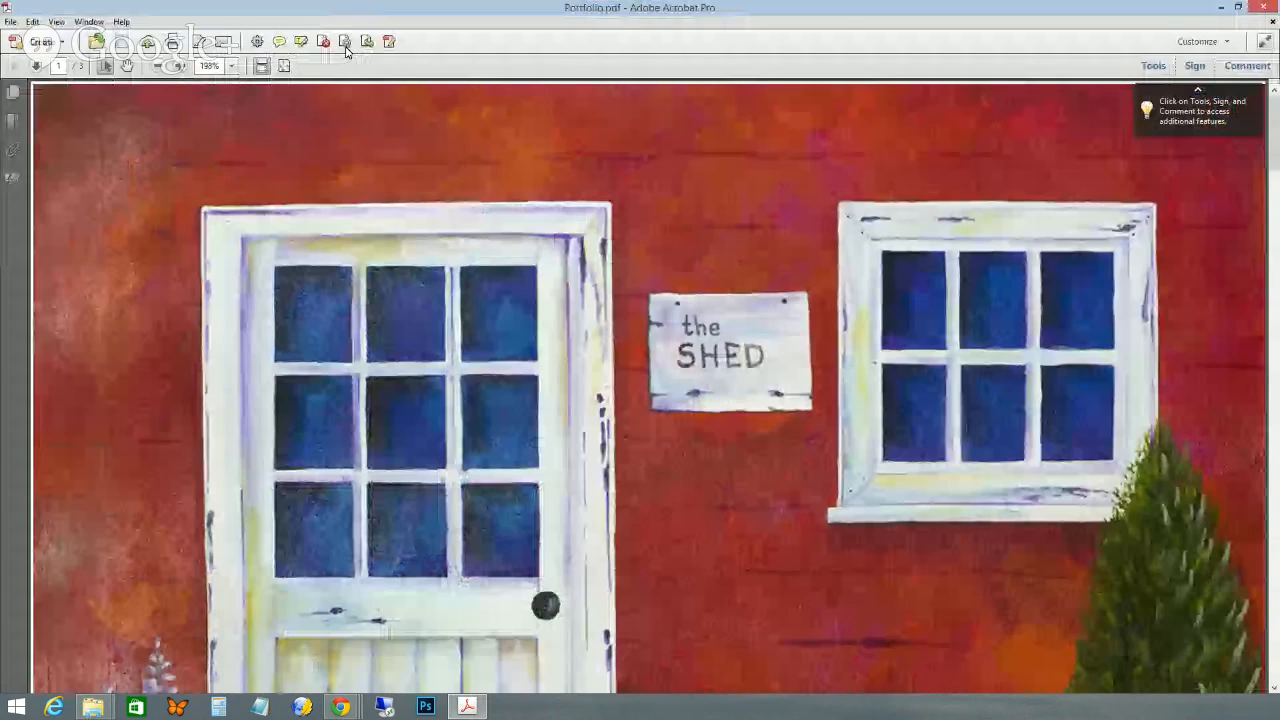
left_click(284, 66)
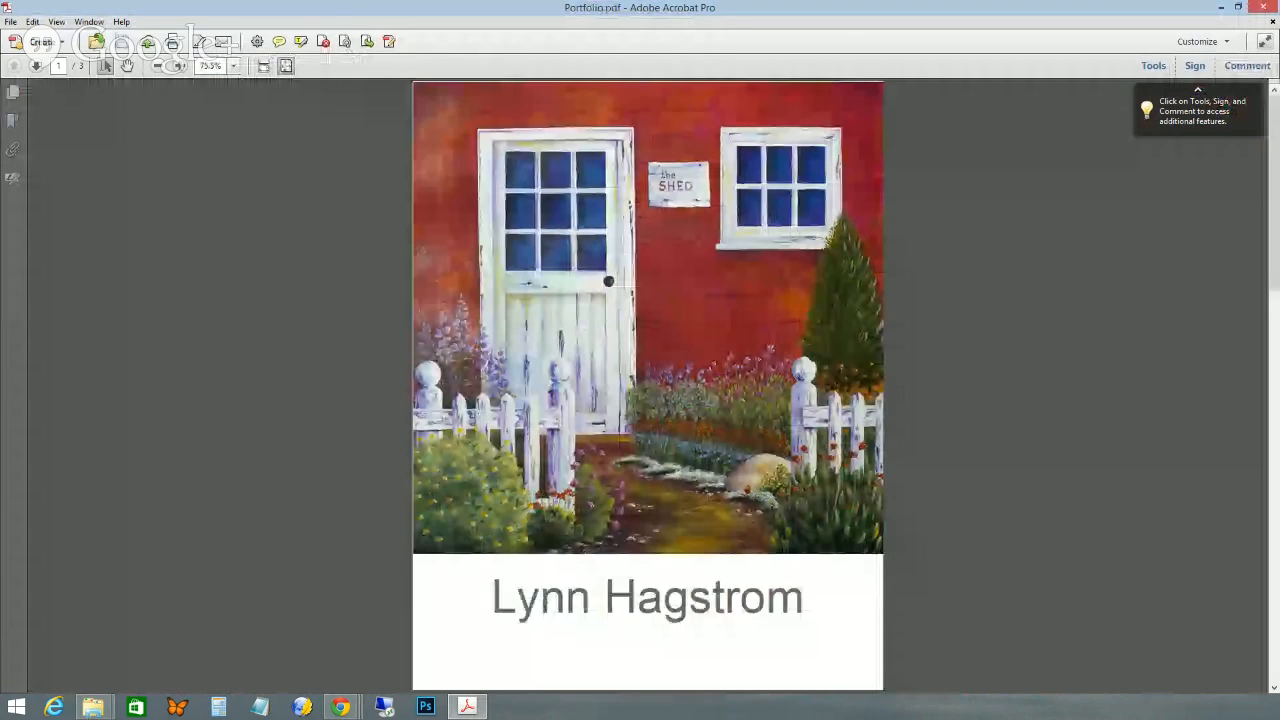